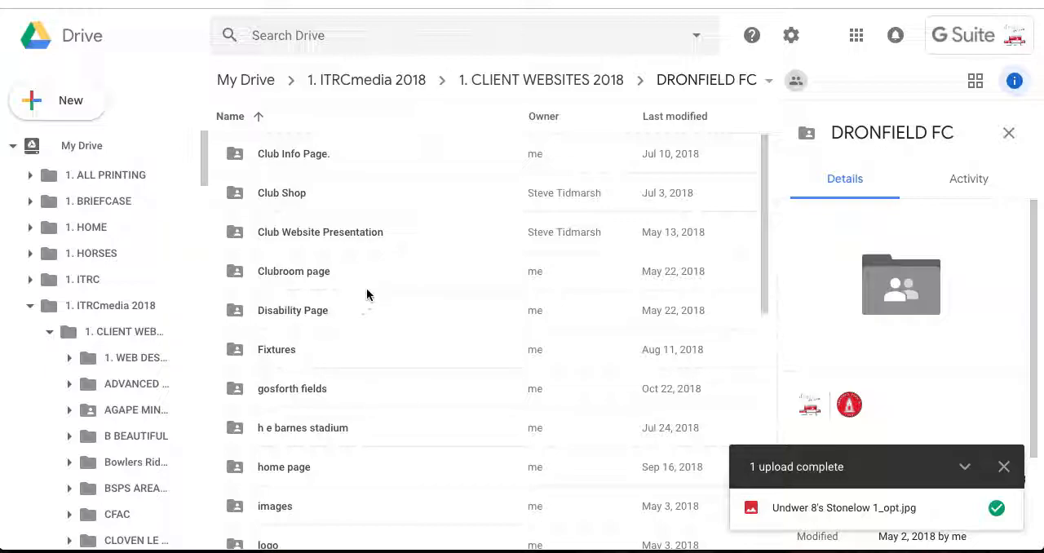
- Open the Programme image Placeholders folder inside Programme Archives and select 1 SAMPLE PROGRAMME IMAGE.png
{"action": "scroll", "coordinate": [410, 364], "scroll_direction": "down", "scroll_amount": 5}
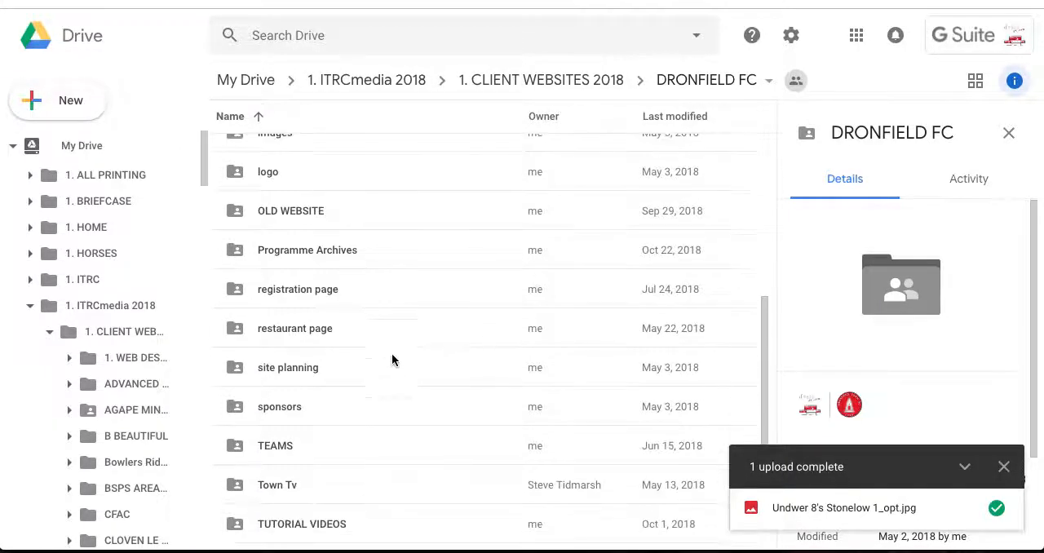
{"action": "left_click", "coordinate": [430, 250]}
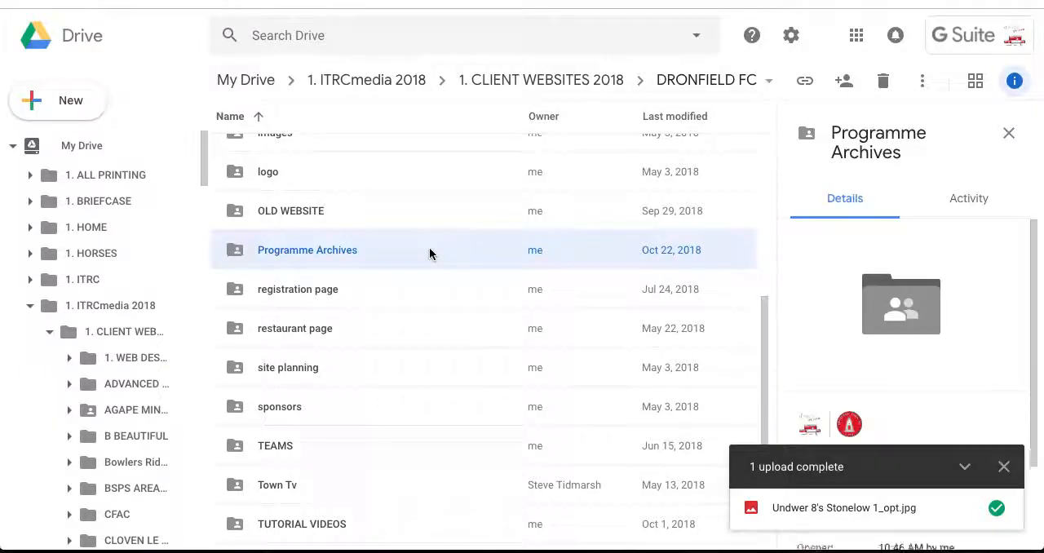
{"action": "double_click", "coordinate": [429, 250]}
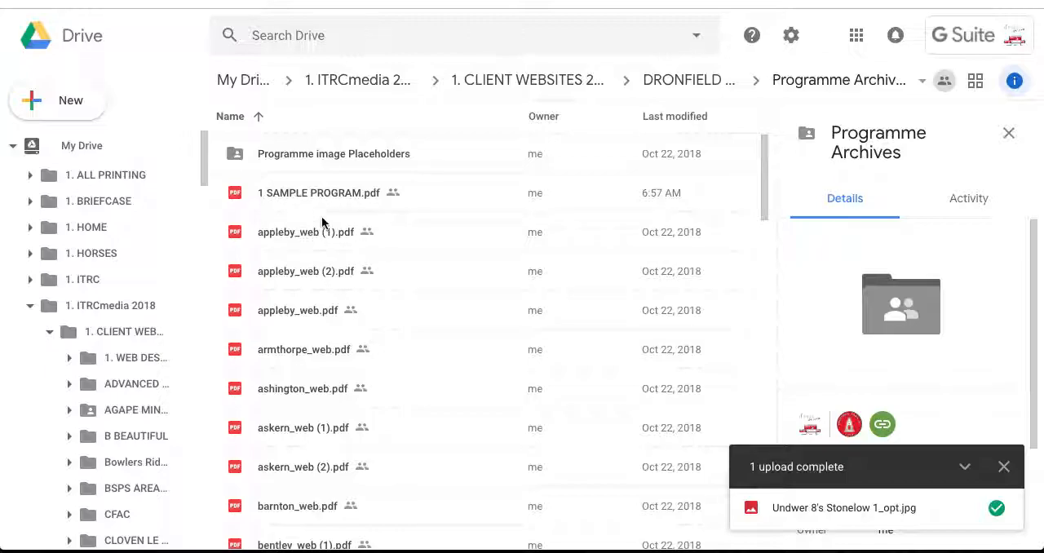
{"action": "double_click", "coordinate": [334, 155]}
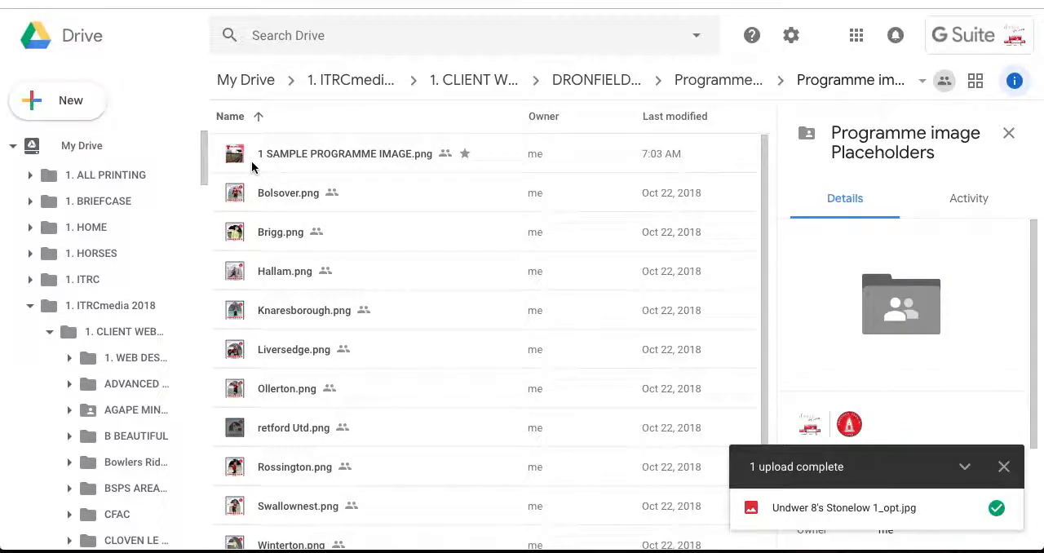
{"action": "left_click", "coordinate": [316, 158]}
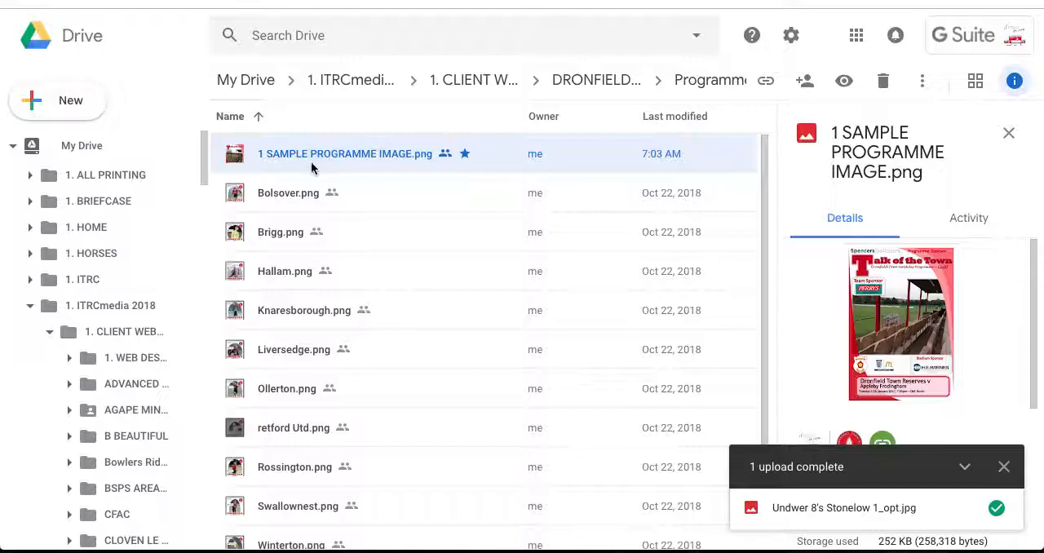
- Switch to the Dronfield Town website's First Team Match day programmes page and open it for editing with Elementor
{"action": "left_click", "coordinate": [701, 82]}
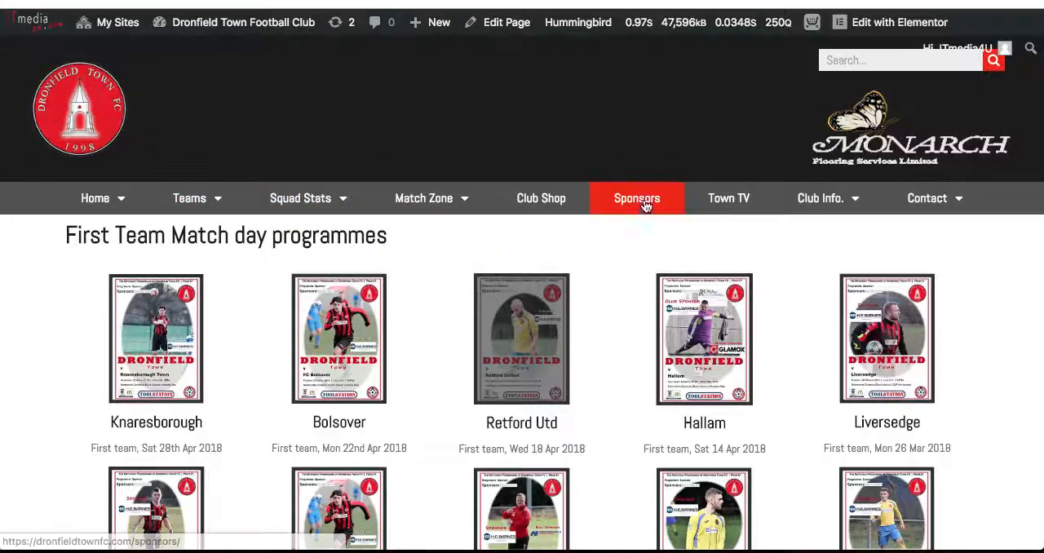
{"action": "mouse_move", "coordinate": [428, 210]}
{"action": "mouse_move", "coordinate": [433, 338]}
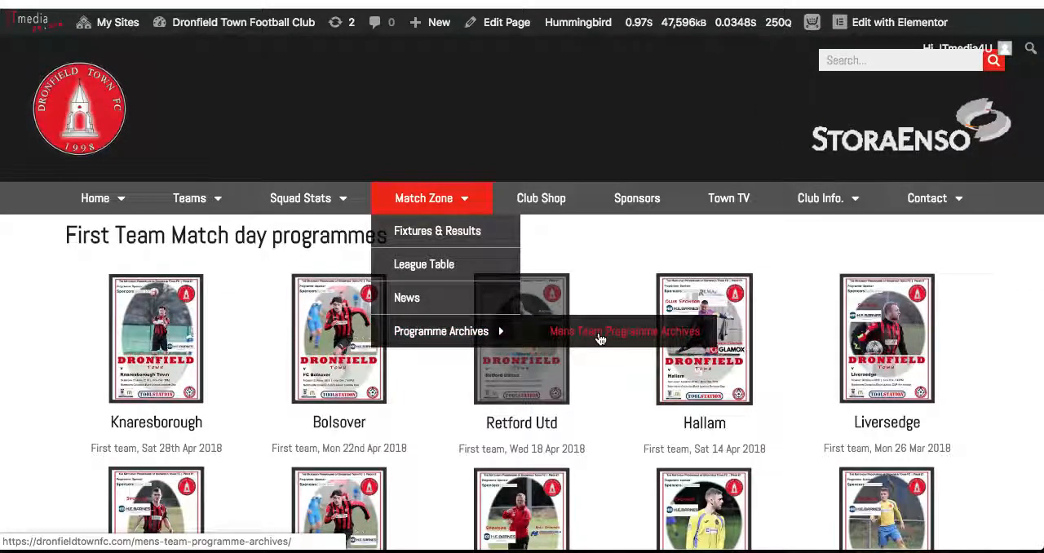
{"action": "mouse_move", "coordinate": [880, 30]}
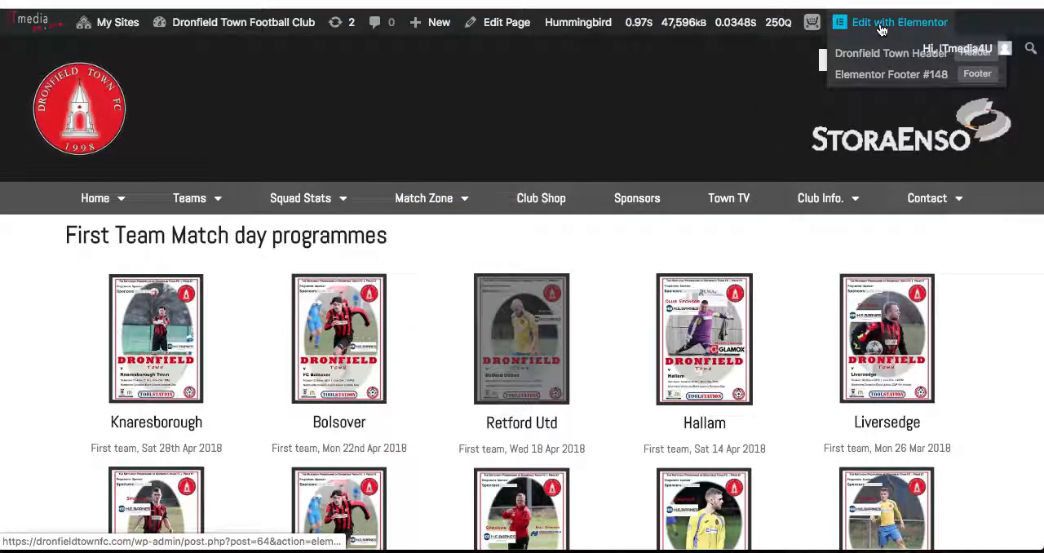
{"action": "left_click", "coordinate": [880, 30]}
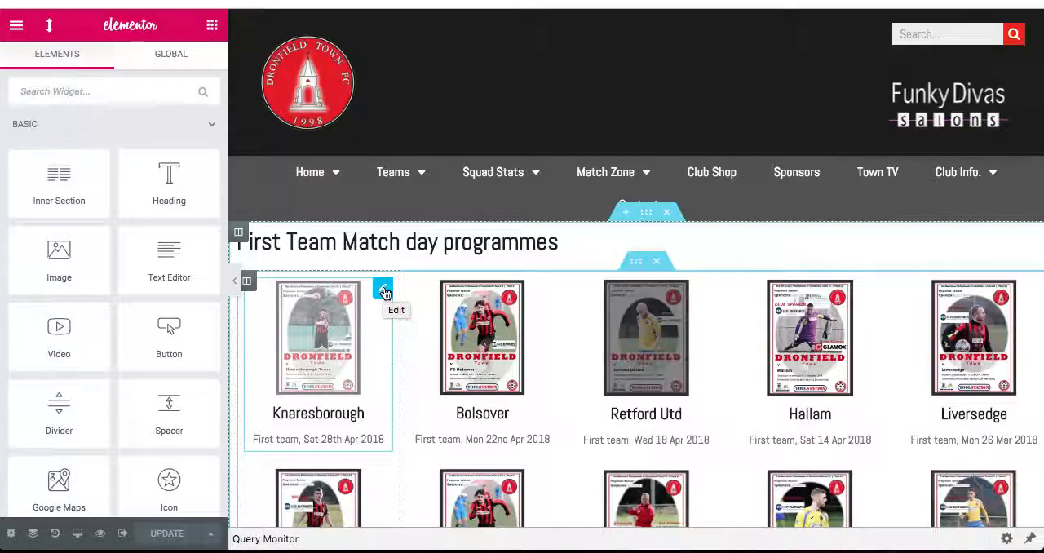
- Duplicate the Knaresborough image box in the first column of the programmes grid
{"action": "right_click", "coordinate": [384, 292]}
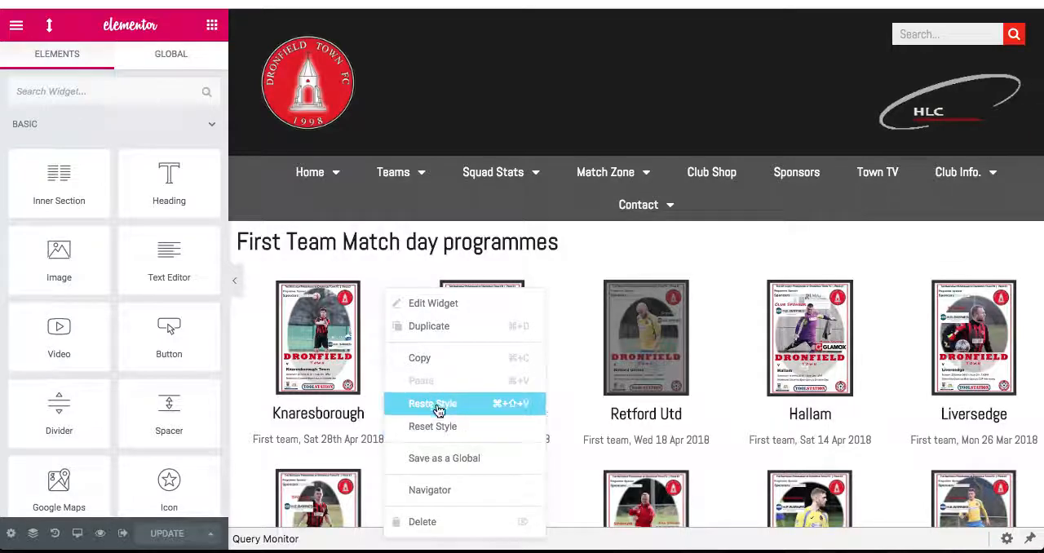
{"action": "left_click", "coordinate": [428, 327]}
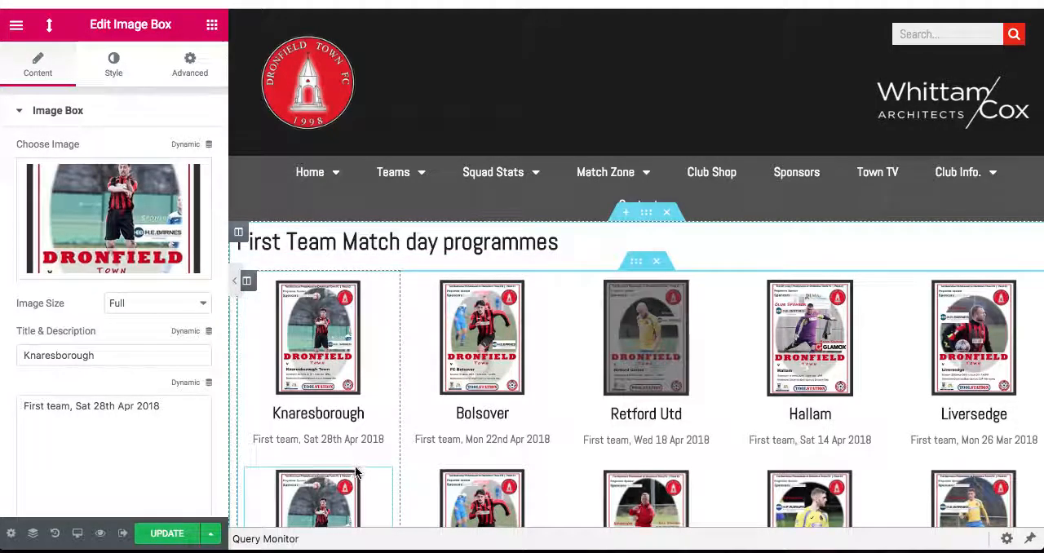
{"action": "scroll", "coordinate": [374, 455], "scroll_direction": "down", "scroll_amount": 3}
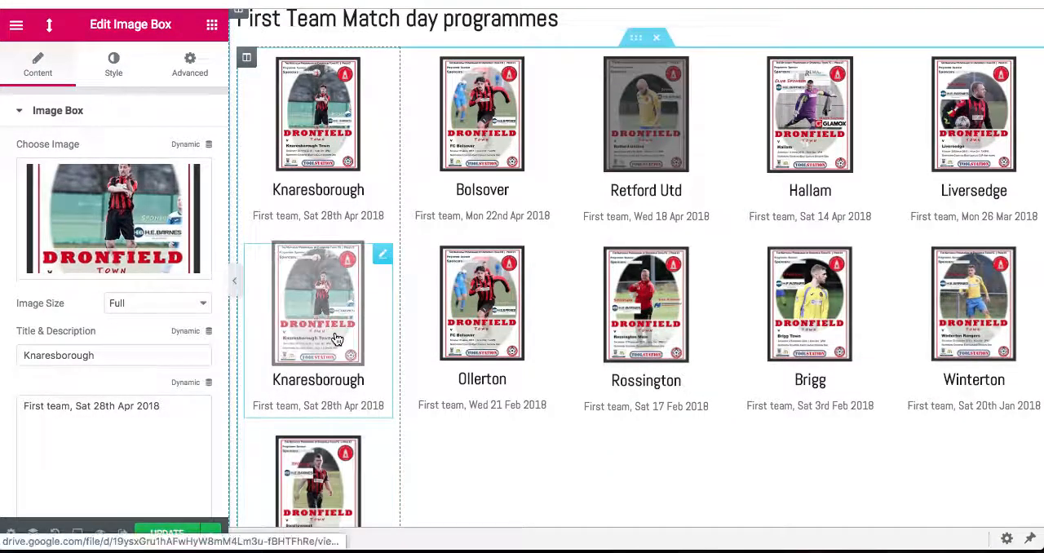
{"action": "scroll", "coordinate": [444, 318], "scroll_direction": "up", "scroll_amount": 1}
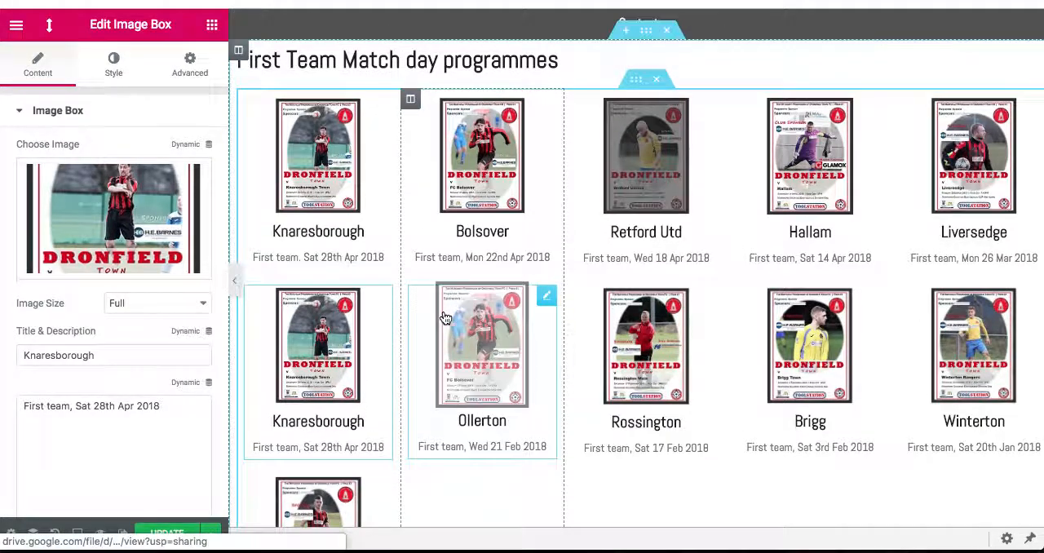
{"action": "scroll", "coordinate": [444, 318], "scroll_direction": "up", "scroll_amount": 4}
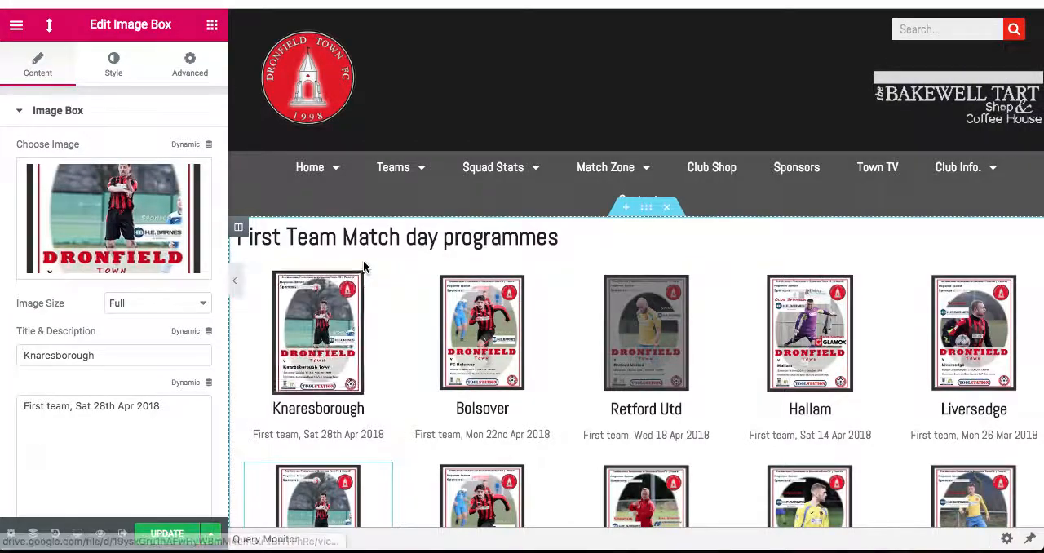
- Insert an inner section below the First Team Match day programmes heading and duplicate its columns to make five
{"action": "left_click", "coordinate": [212, 26]}
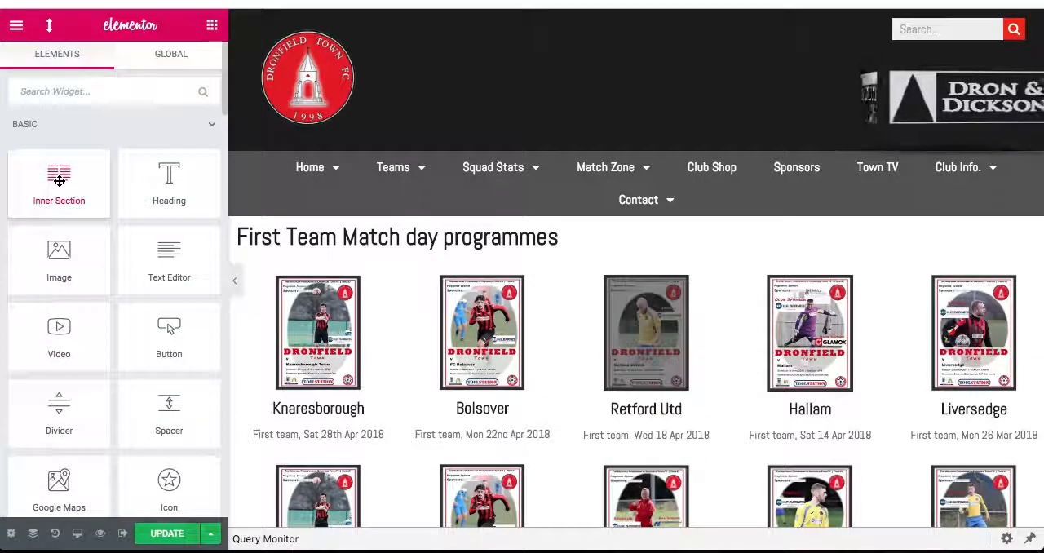
{"action": "left_click_drag", "start_coordinate": [59, 181], "coordinate": [503, 275]}
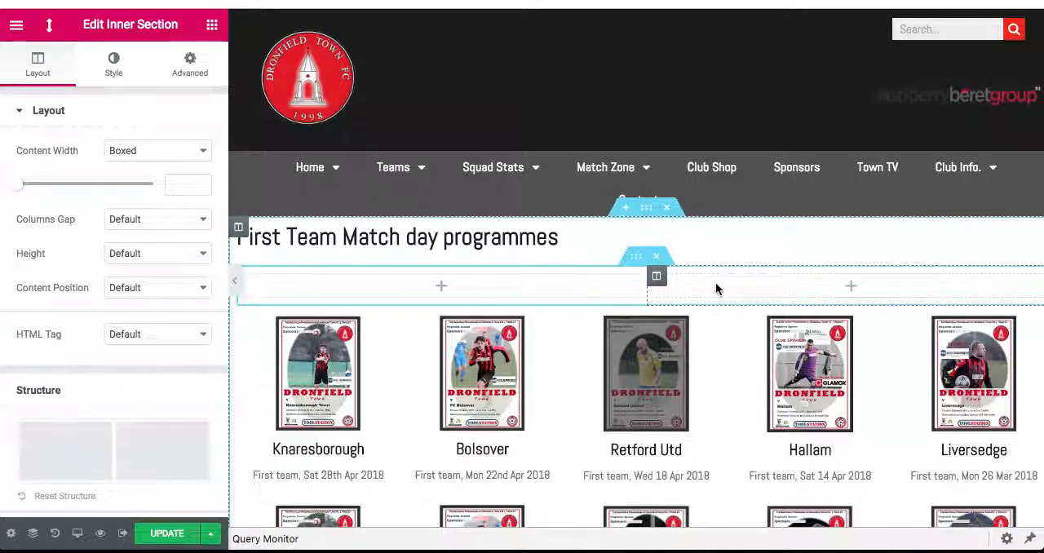
{"action": "right_click", "coordinate": [657, 282]}
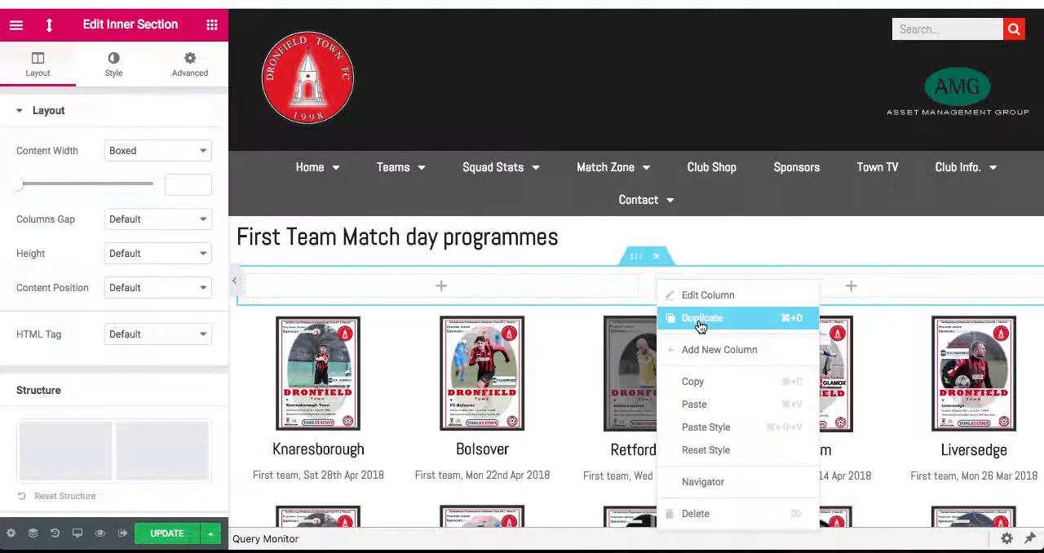
{"action": "left_click", "coordinate": [702, 318]}
{"action": "right_click", "coordinate": [792, 274]}
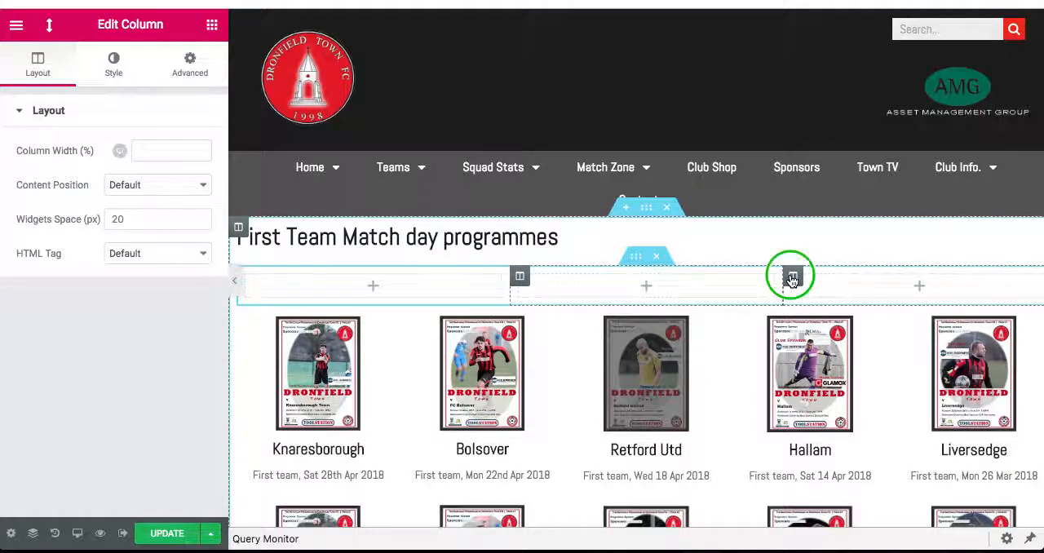
{"action": "left_click", "coordinate": [813, 316]}
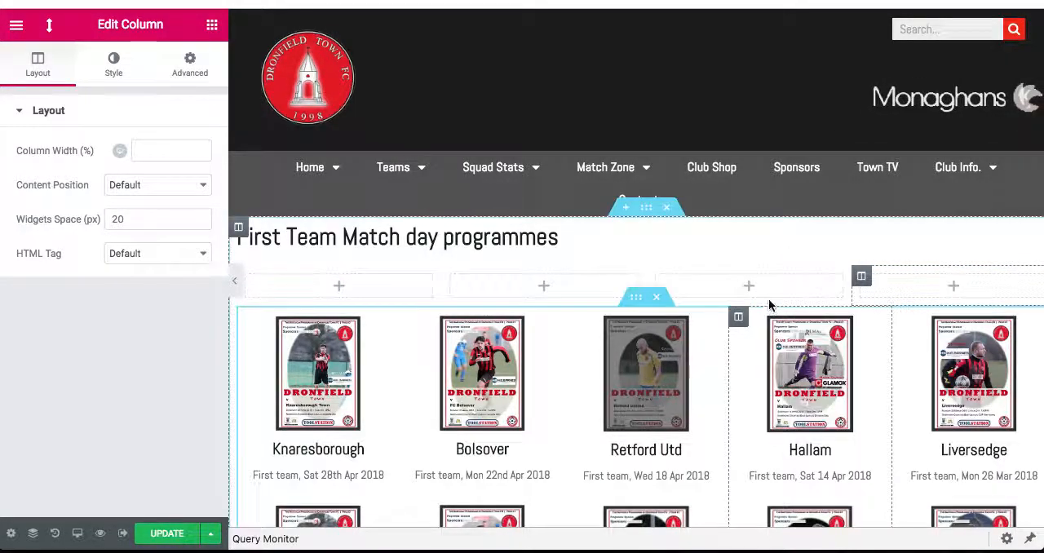
{"action": "right_click", "coordinate": [862, 277]}
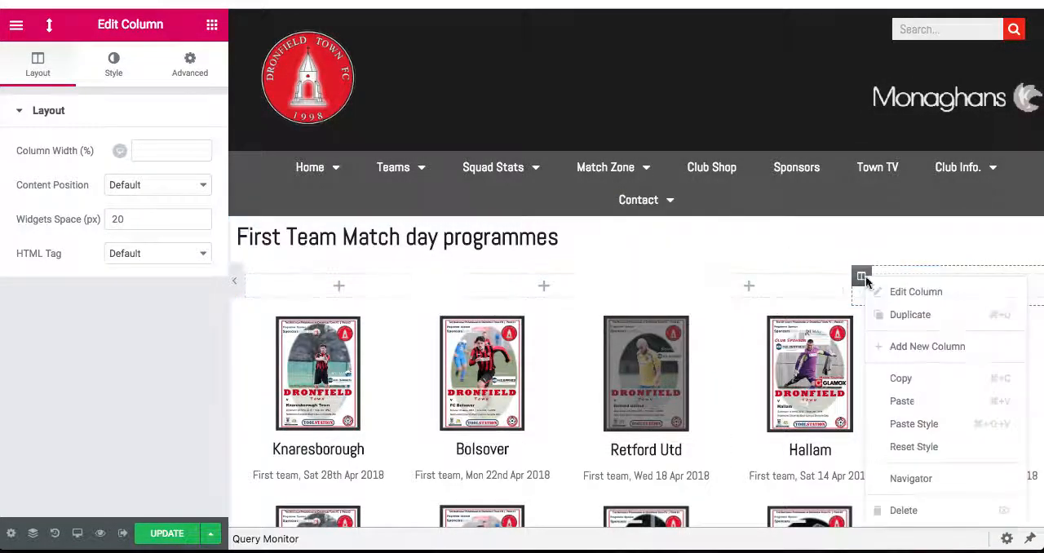
{"action": "left_click", "coordinate": [893, 318]}
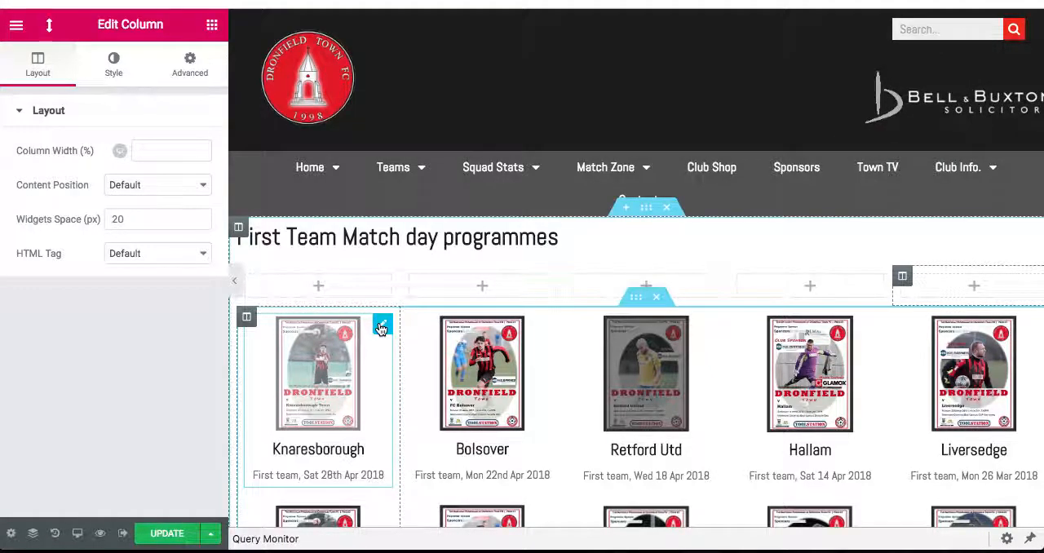
- Move the upper Knaresborough image box into the first column of the new inner section
{"action": "left_click_drag", "start_coordinate": [379, 328], "coordinate": [360, 292]}
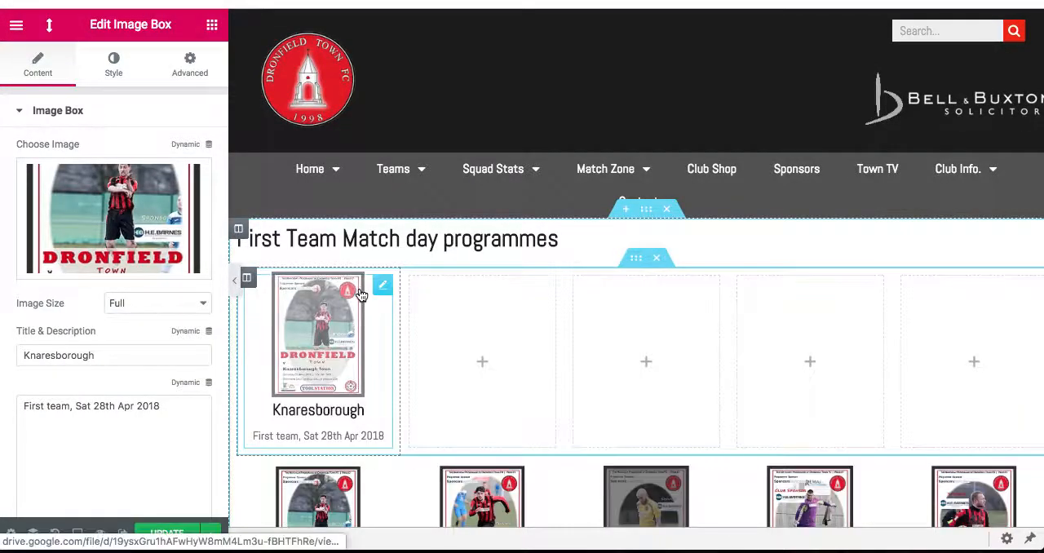
{"action": "scroll", "coordinate": [462, 397], "scroll_direction": "down", "scroll_amount": 1}
{"action": "scroll", "coordinate": [462, 397], "scroll_direction": "down", "scroll_amount": 2}
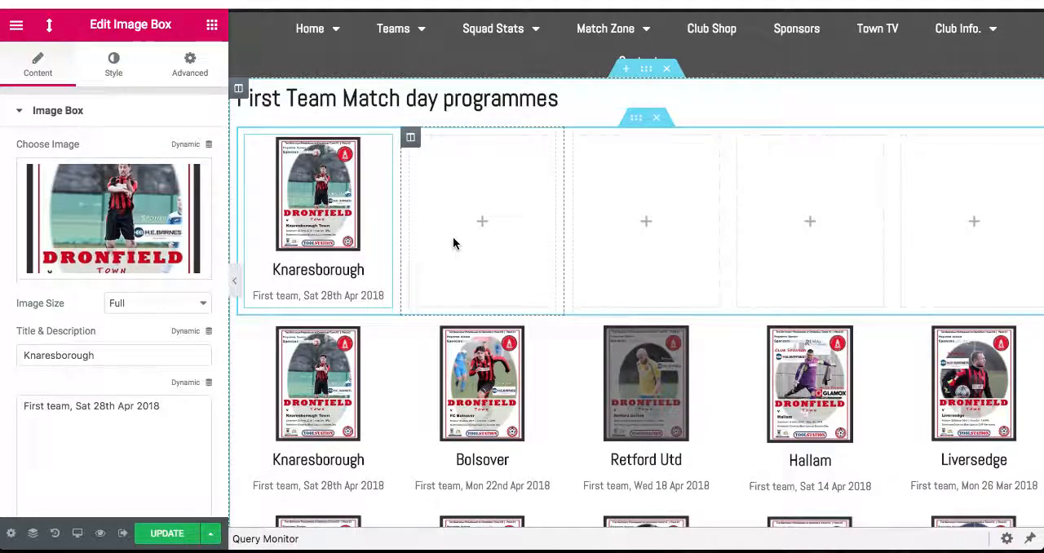
- Delete the four empty columns beside the Knaresborough image box and briefly preview the page without the editing panel
{"action": "right_click", "coordinate": [414, 142]}
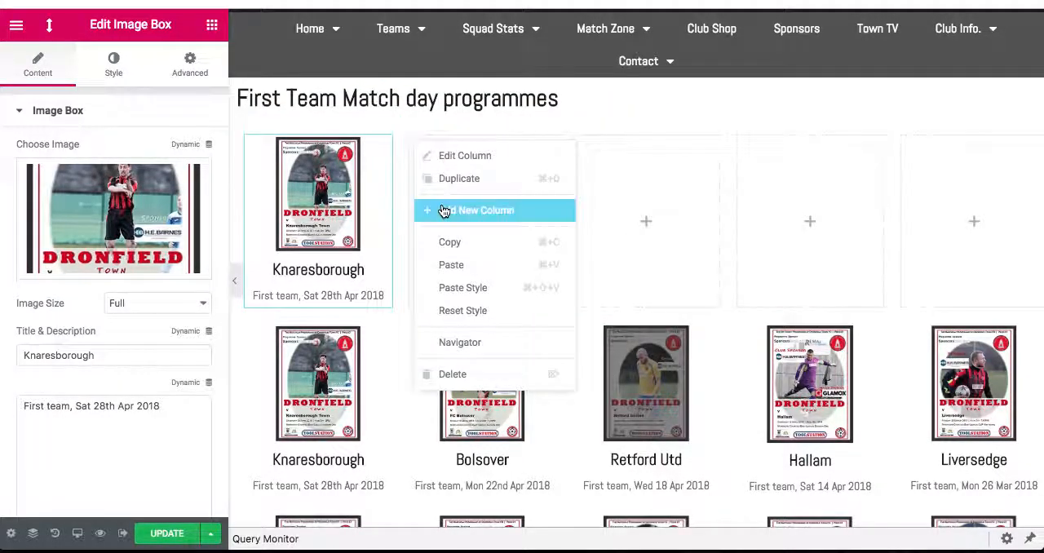
{"action": "left_click", "coordinate": [451, 374]}
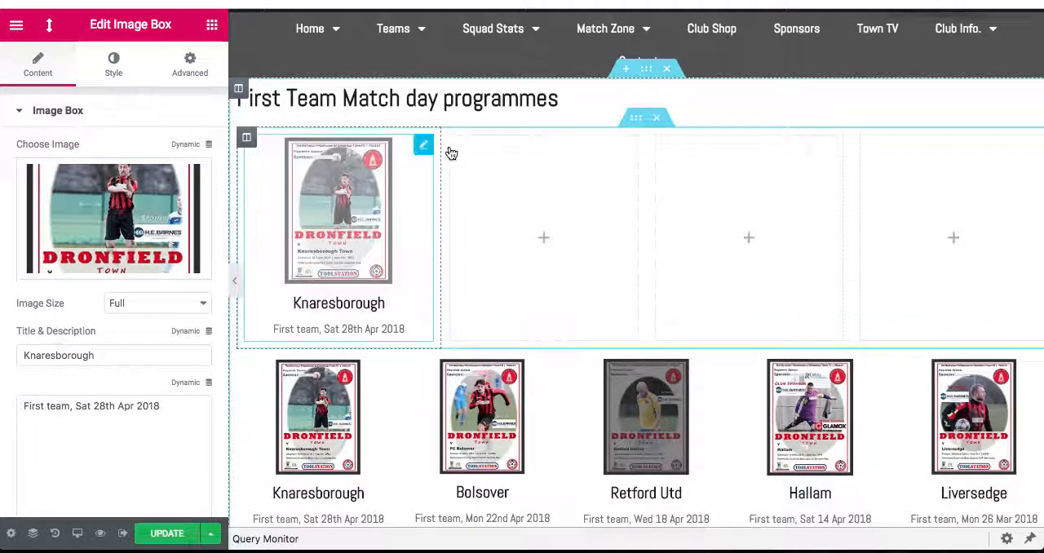
{"action": "right_click", "coordinate": [454, 144]}
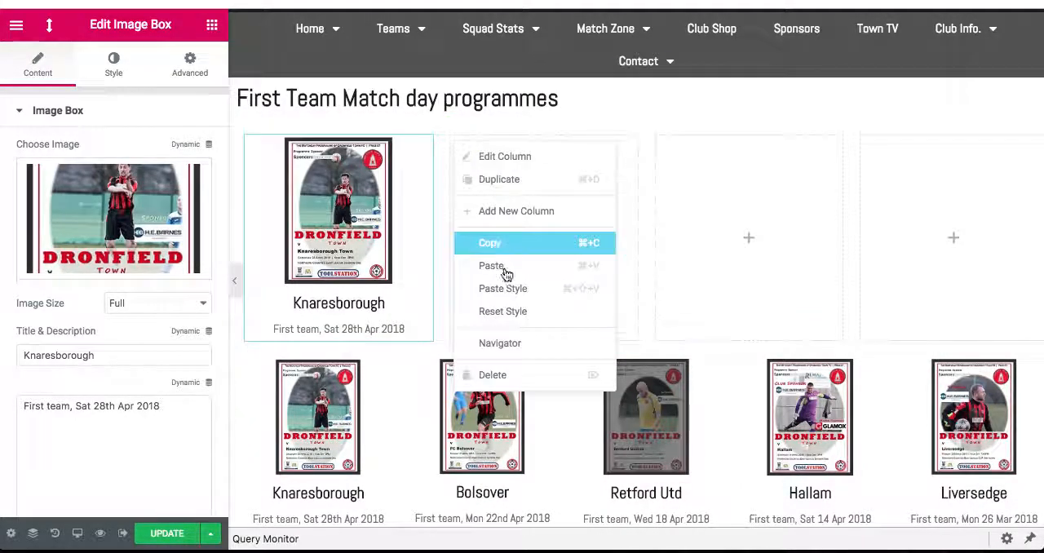
{"action": "left_click", "coordinate": [499, 374]}
{"action": "right_click", "coordinate": [520, 139]}
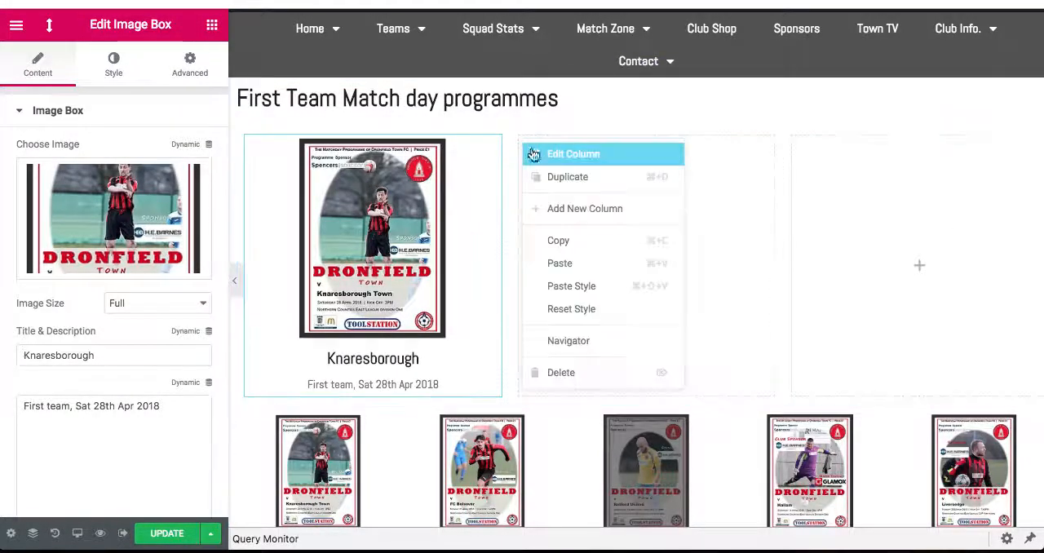
{"action": "left_click", "coordinate": [582, 374]}
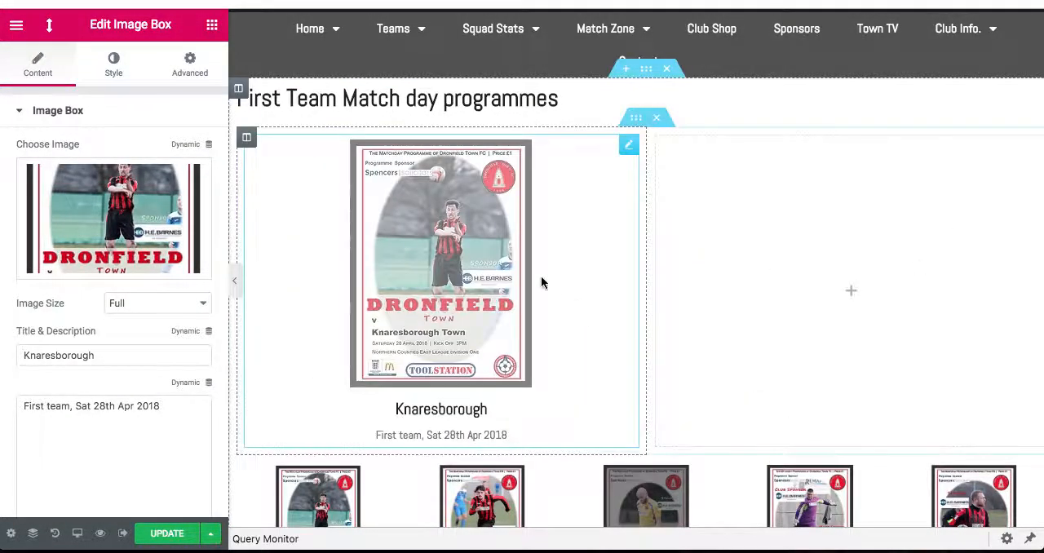
{"action": "right_click", "coordinate": [656, 137]}
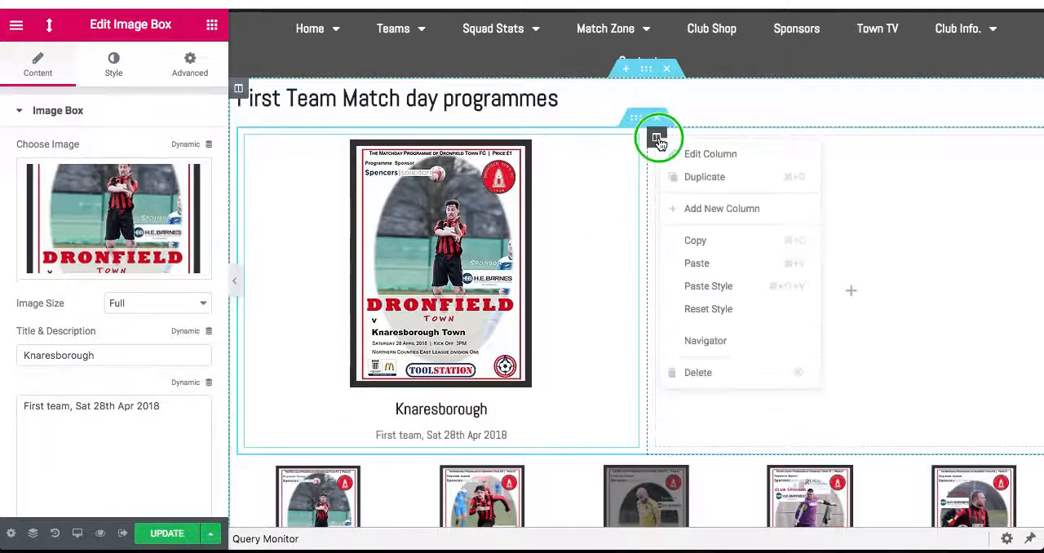
{"action": "left_click", "coordinate": [694, 372]}
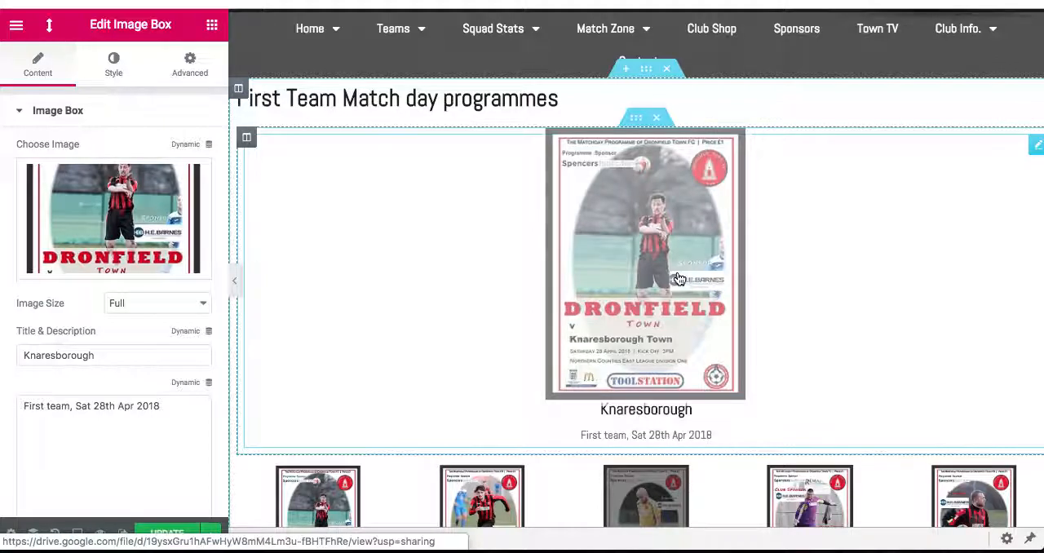
{"action": "left_click", "coordinate": [235, 283]}
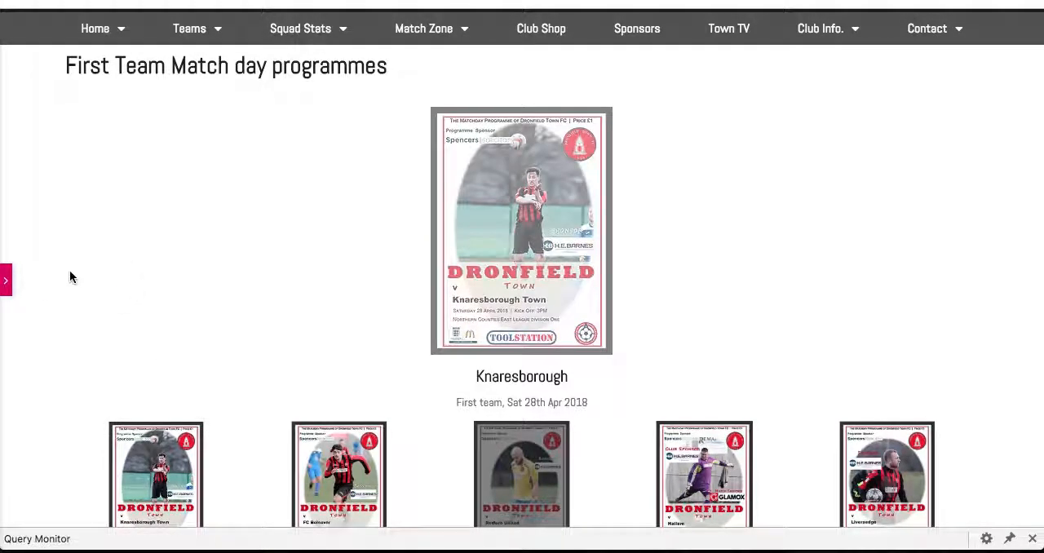
{"action": "left_click", "coordinate": [6, 281]}
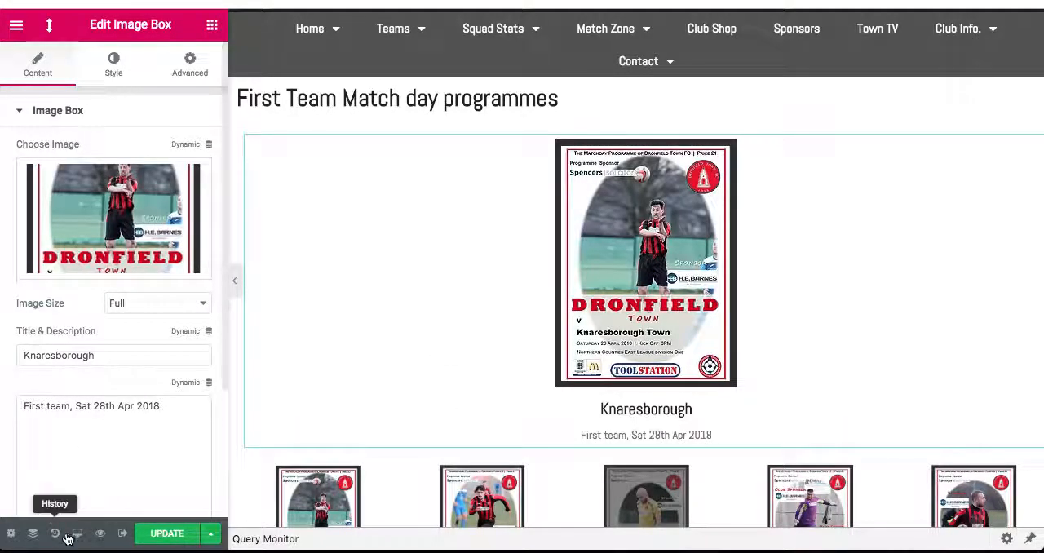
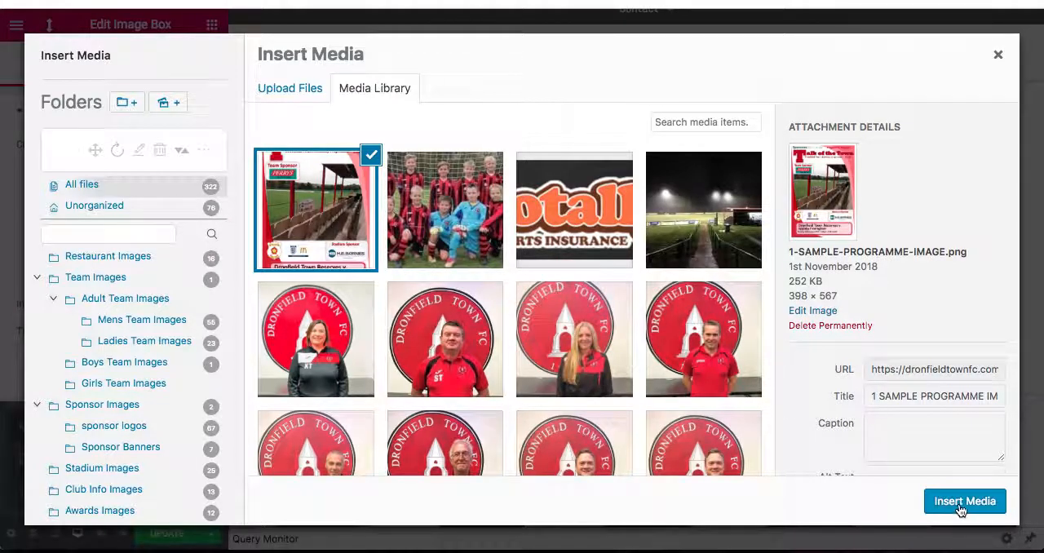
- Insert 1-SAMPLE-PROGRAMME-IMAGE.png as the image box's picture and set its title to SAMPLE ARCHIVE
{"action": "left_click", "coordinate": [964, 500]}
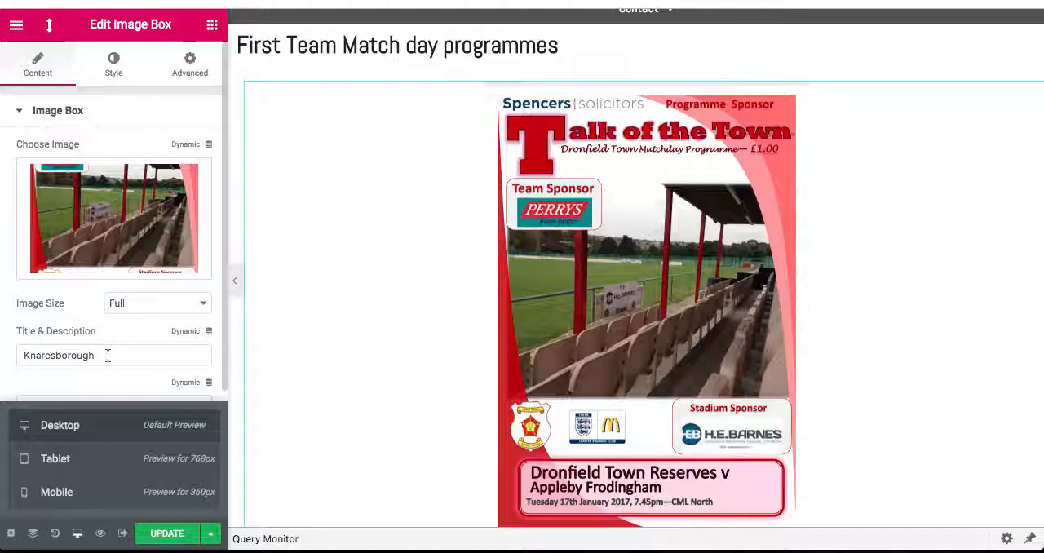
{"action": "scroll", "coordinate": [112, 355], "scroll_direction": "down", "scroll_amount": 3}
{"action": "left_click", "coordinate": [109, 221]}
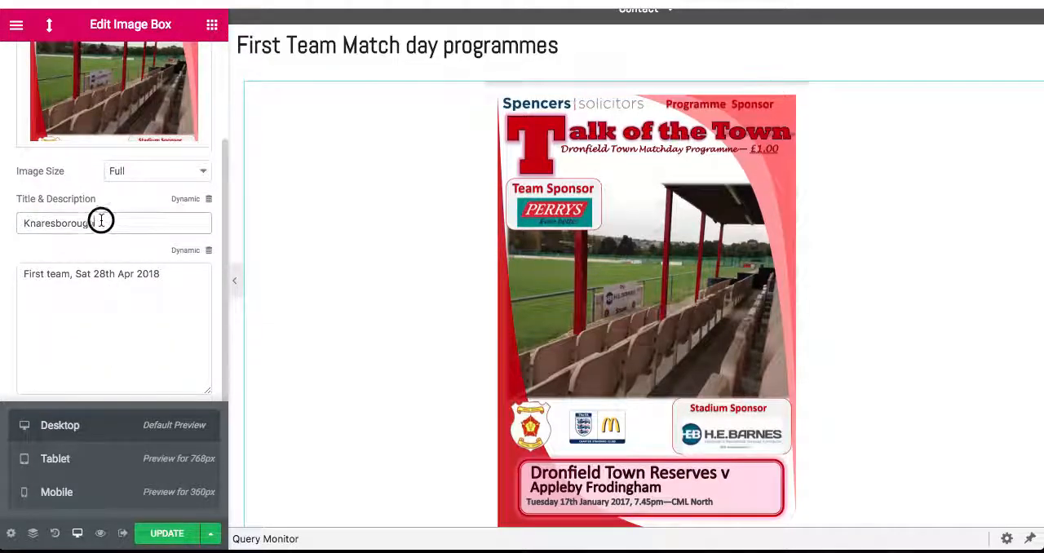
{"action": "left_click_drag", "start_coordinate": [109, 219], "coordinate": [2, 216]}
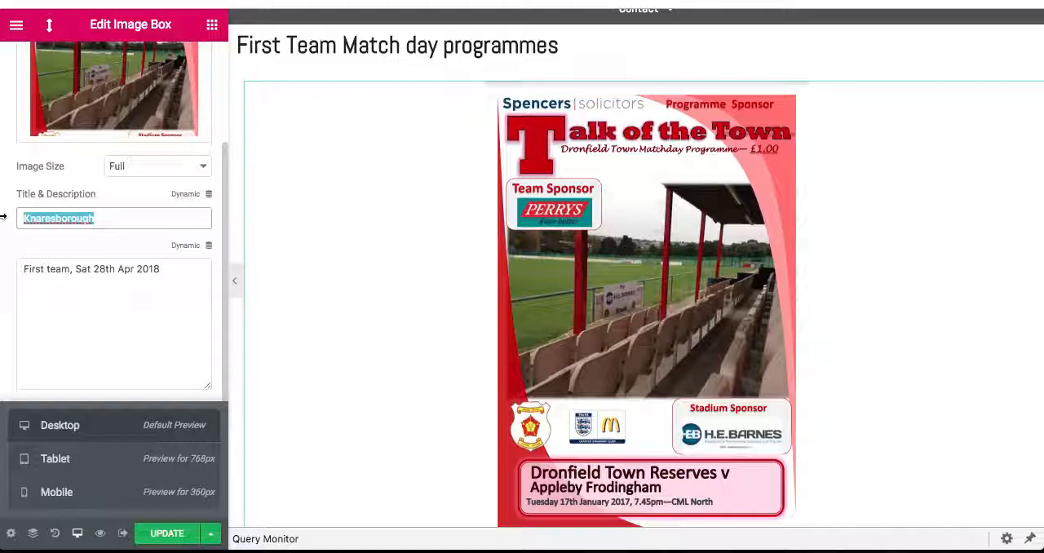
{"action": "type", "text": "SAMPLE ARCHIVE"}
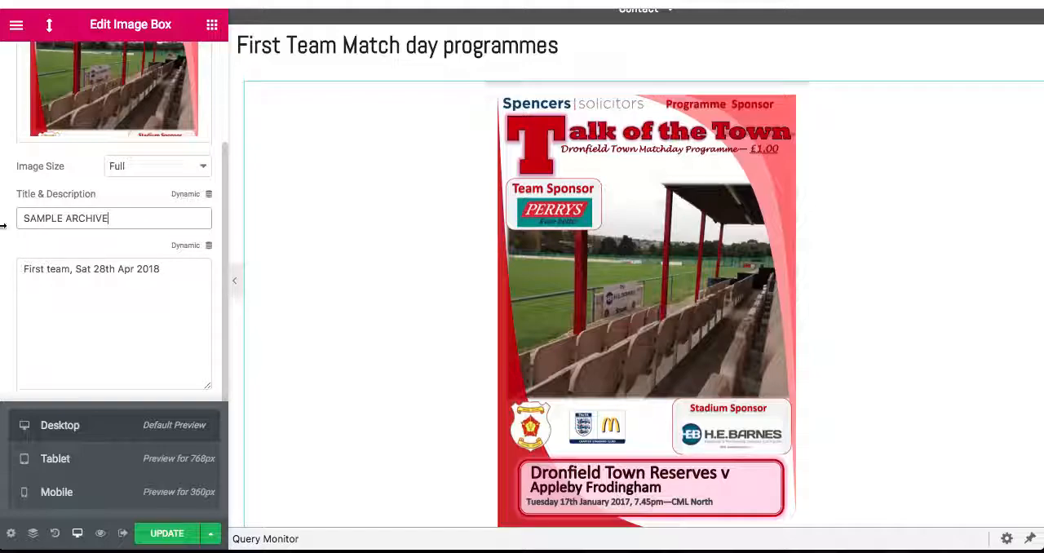
- Replace the image box's description with "Sample Date 2018" and select its existing link address
{"action": "scroll", "coordinate": [114, 272], "scroll_direction": "down", "scroll_amount": 1}
{"action": "left_click_drag", "start_coordinate": [161, 235], "coordinate": [3, 226]}
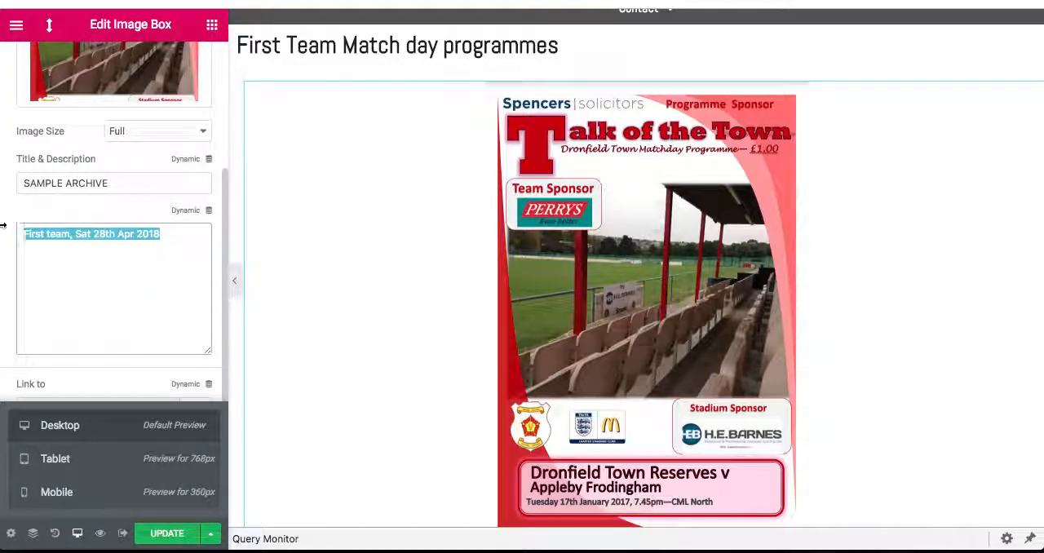
{"action": "type", "text": "Sample Date"}
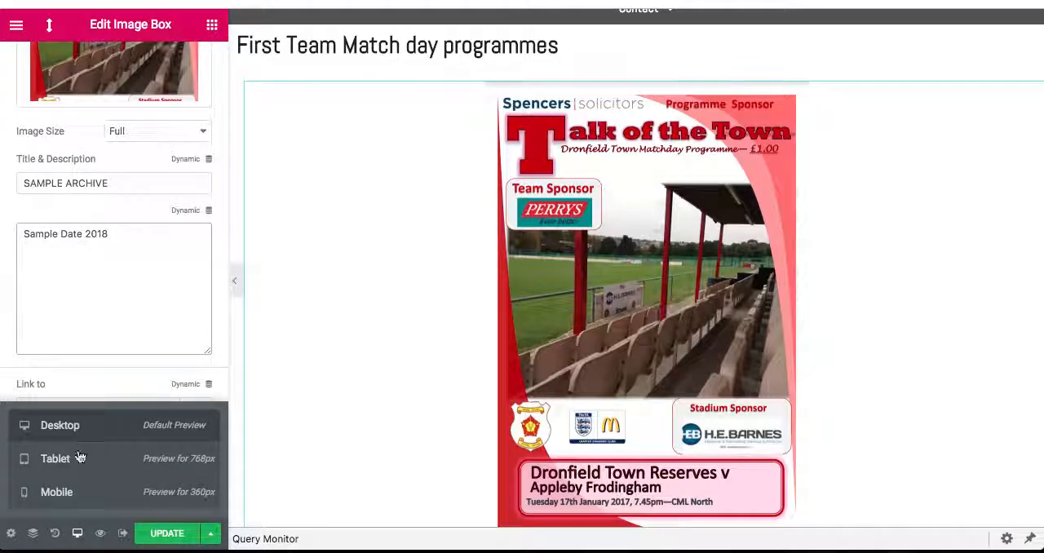
{"action": "left_click", "coordinate": [78, 535]}
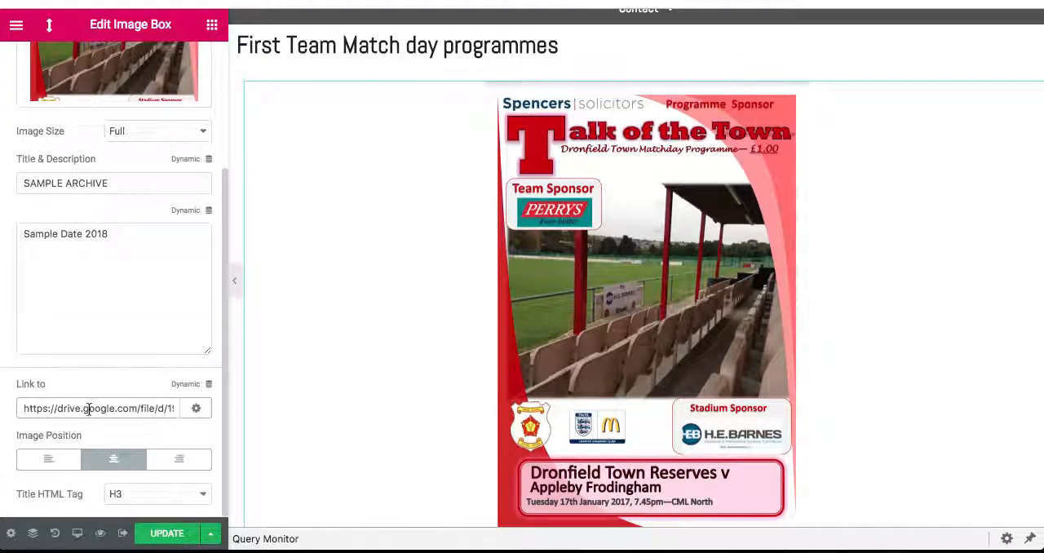
{"action": "left_click_drag", "start_coordinate": [126, 405], "coordinate": [216, 417]}
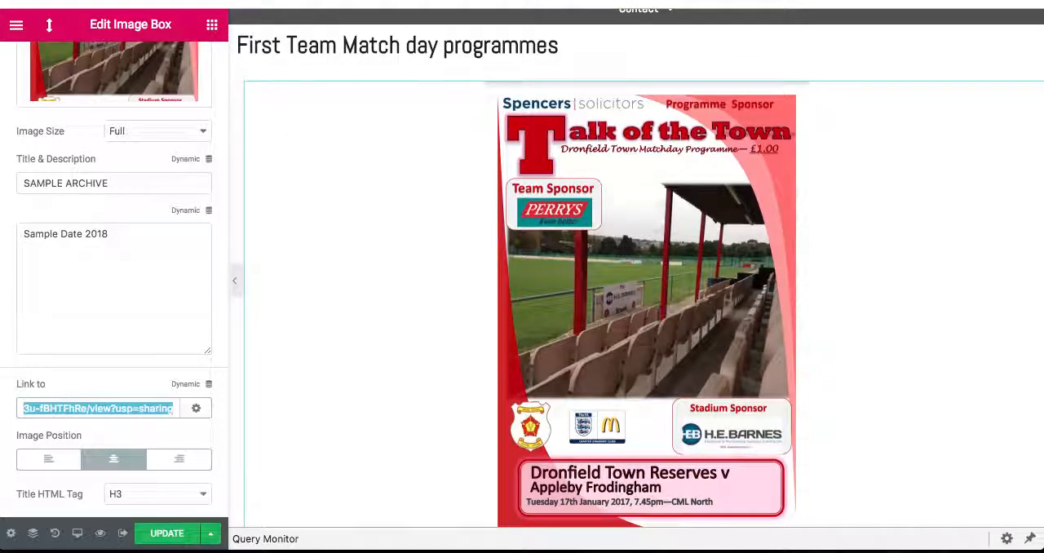
- Switch to Google Drive and set the link sharing of 1 SAMPLE PROGRAM.pdf to "On - Public on the web"
{"action": "left_click", "coordinate": [333, 2]}
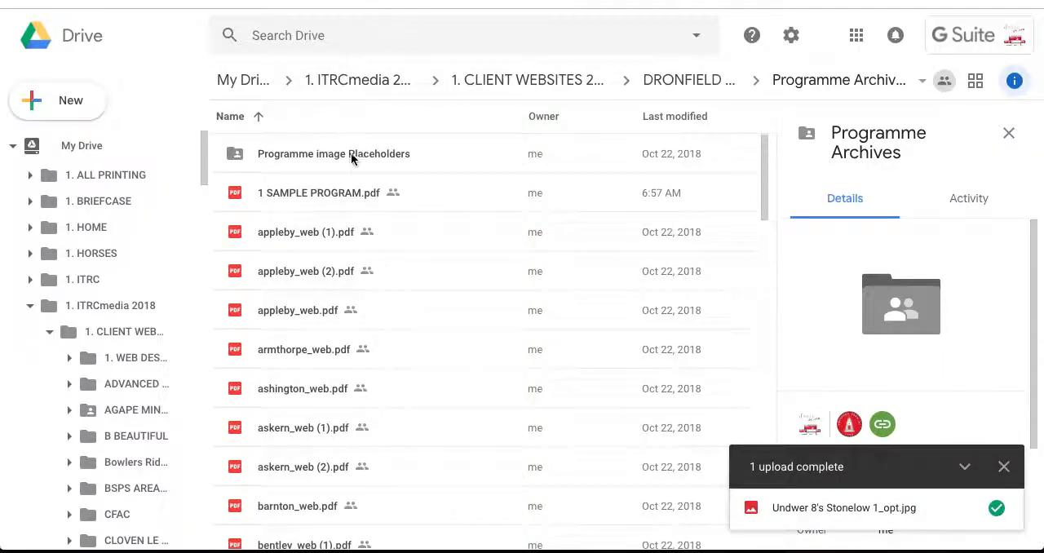
{"action": "left_click", "coordinate": [344, 196]}
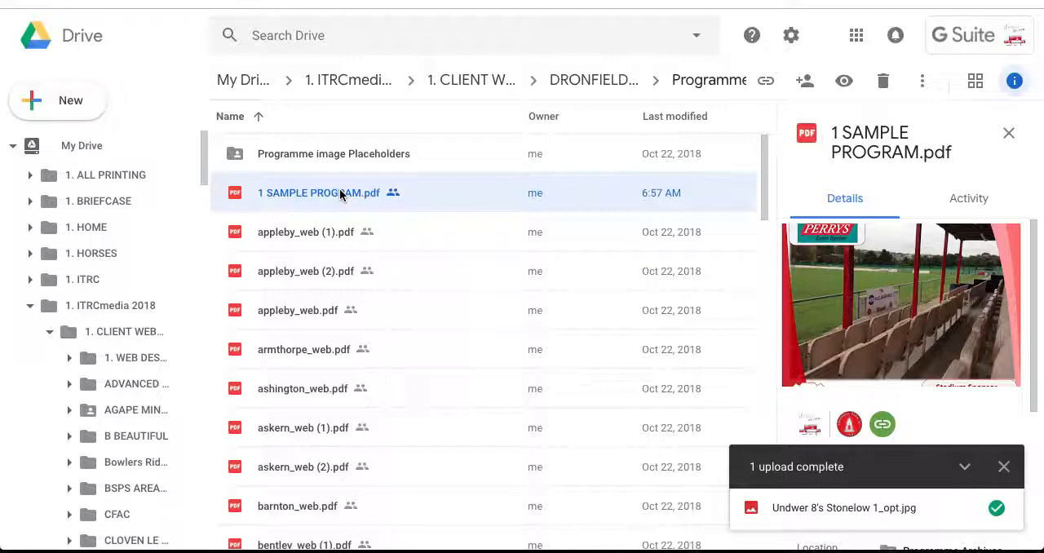
{"action": "right_click", "coordinate": [338, 193]}
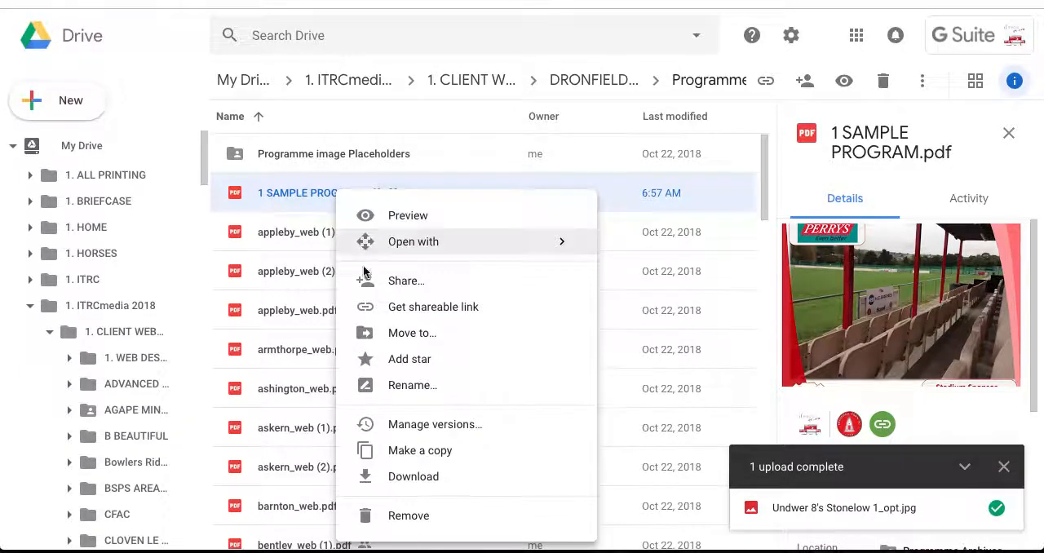
{"action": "left_click", "coordinate": [392, 281]}
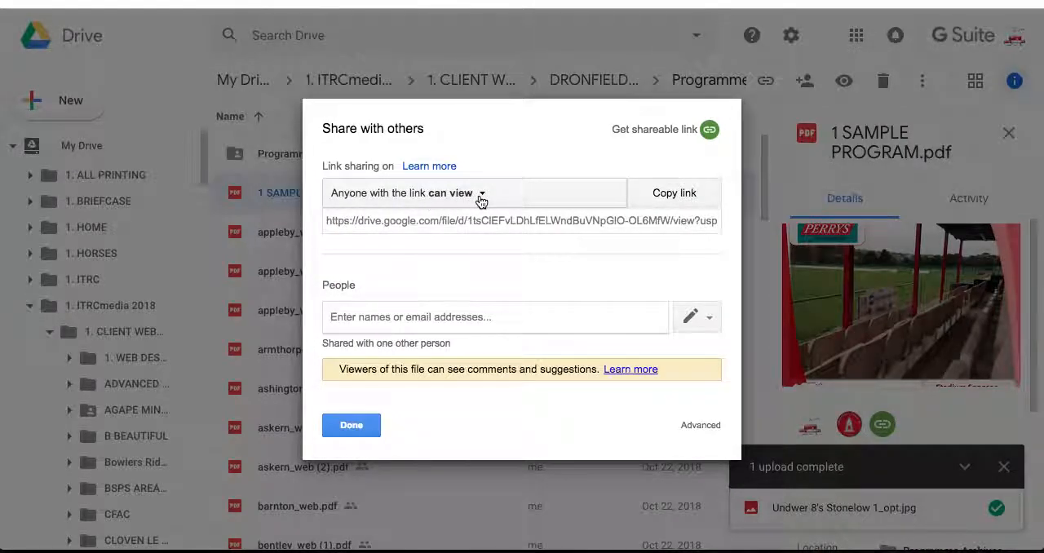
{"action": "left_click", "coordinate": [706, 426]}
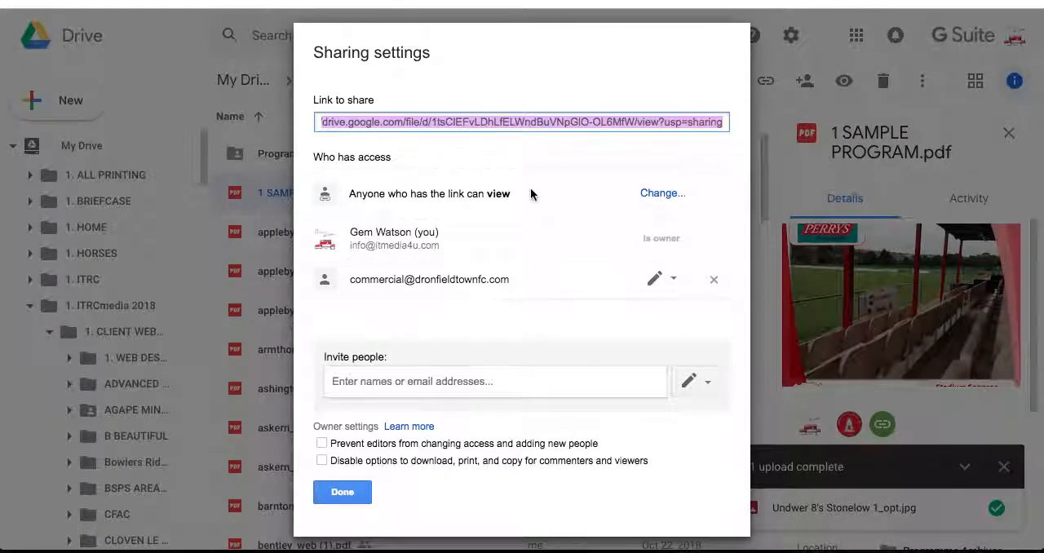
{"action": "left_click", "coordinate": [667, 196]}
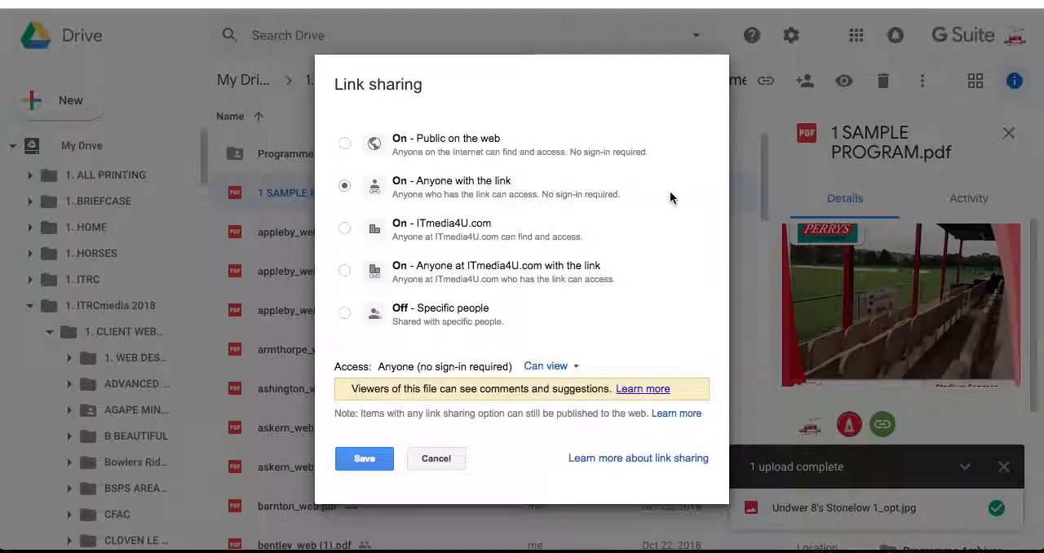
{"action": "left_click", "coordinate": [345, 144]}
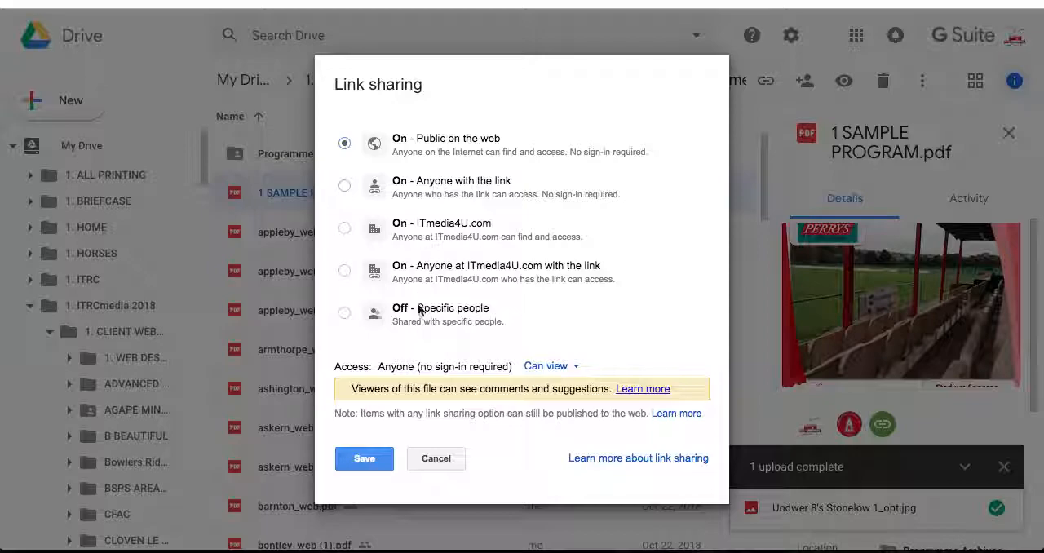
{"action": "left_click", "coordinate": [364, 459]}
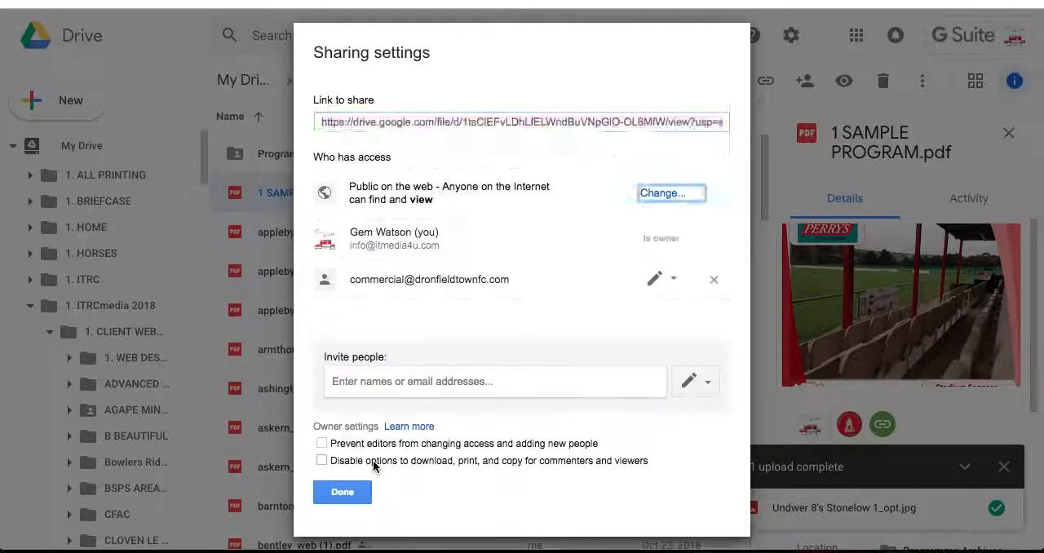
- Copy the full share link of 1 SAMPLE PROGRAM.pdf and close its sharing settings
{"action": "left_click", "coordinate": [677, 121]}
{"action": "left_click_drag", "start_coordinate": [677, 120], "coordinate": [749, 118]}
{"action": "key", "text": "super+a"}
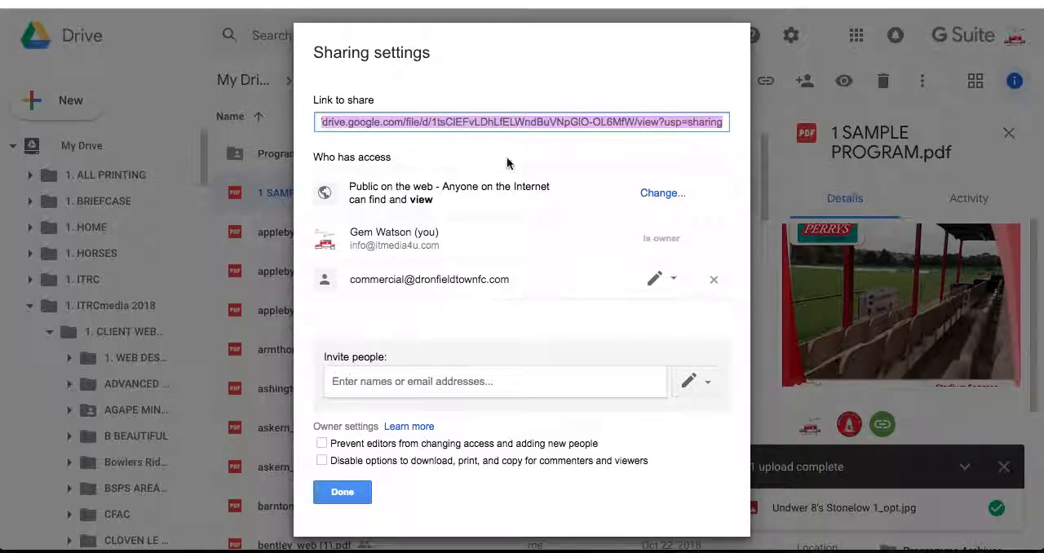
{"action": "left_click", "coordinate": [351, 491]}
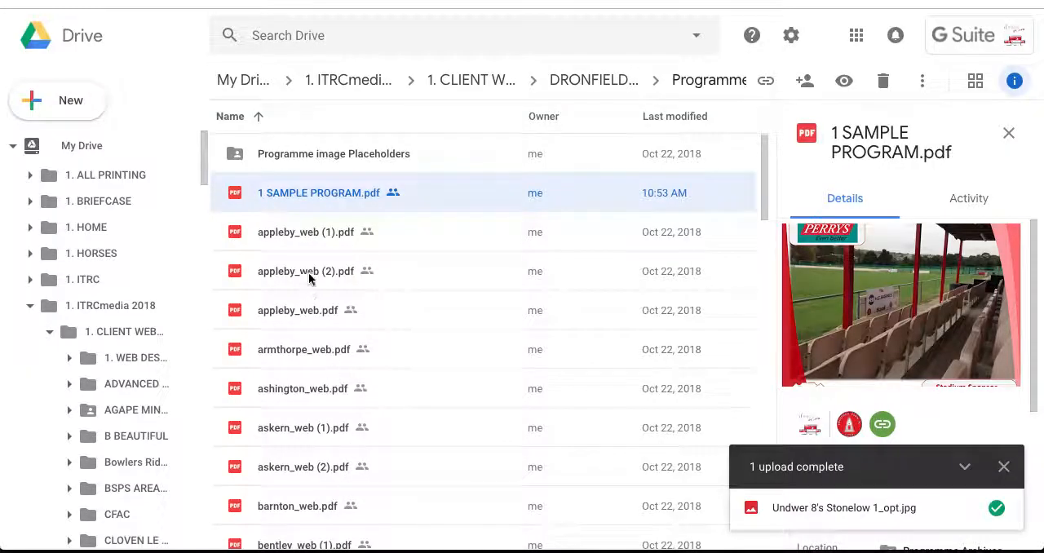
- Return to the Elementor page, replace the image box's link with the copied Drive link, and update the page
{"action": "left_click", "coordinate": [366, 1]}
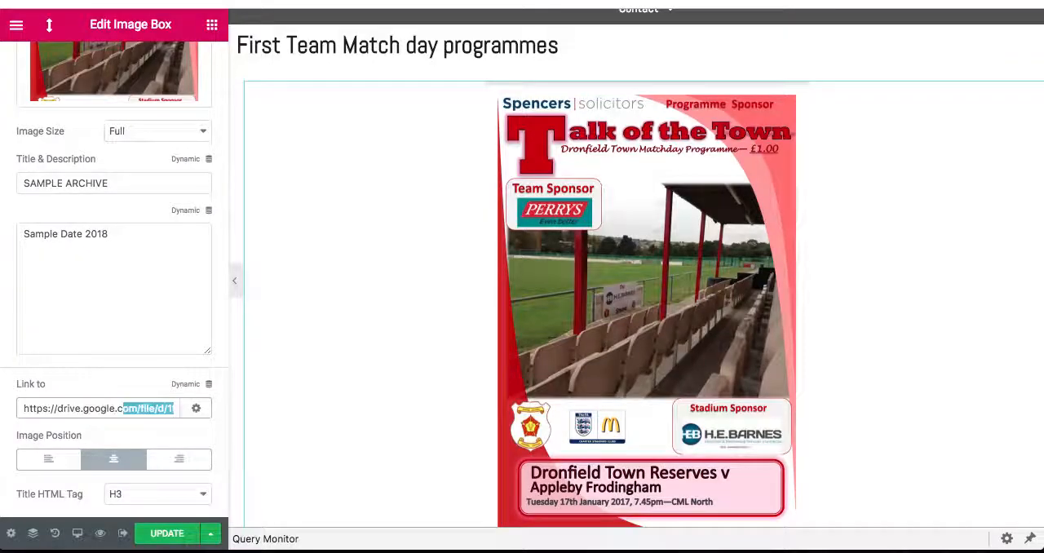
{"action": "left_click", "coordinate": [98, 408]}
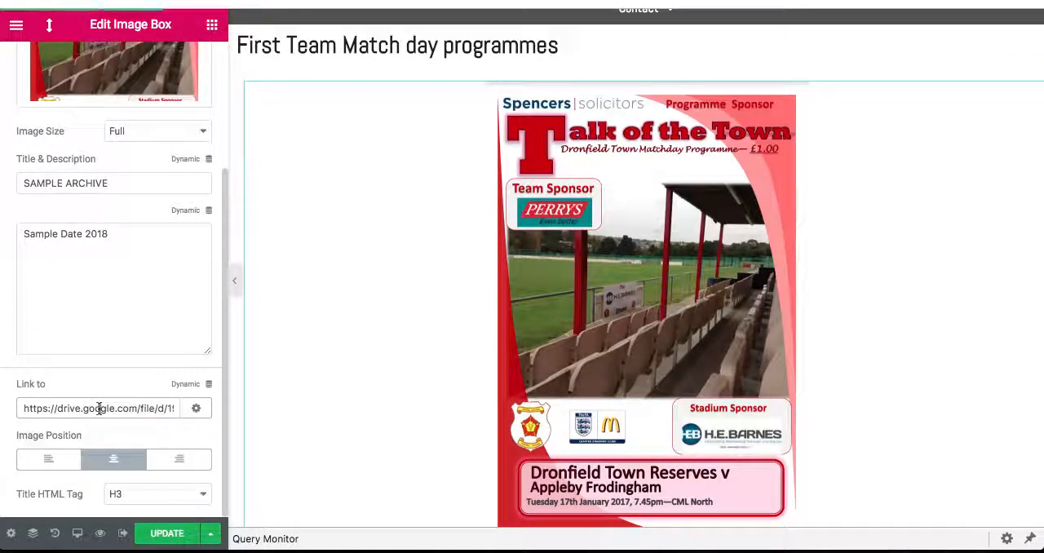
{"action": "key", "text": "super+a"}
{"action": "key", "text": "BackSpace"}
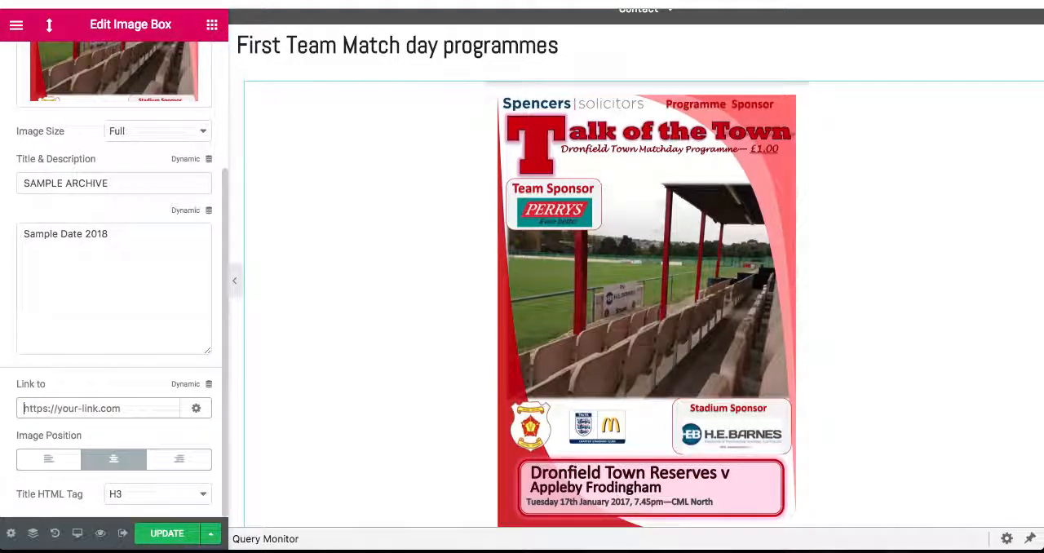
{"action": "key", "text": "super+v"}
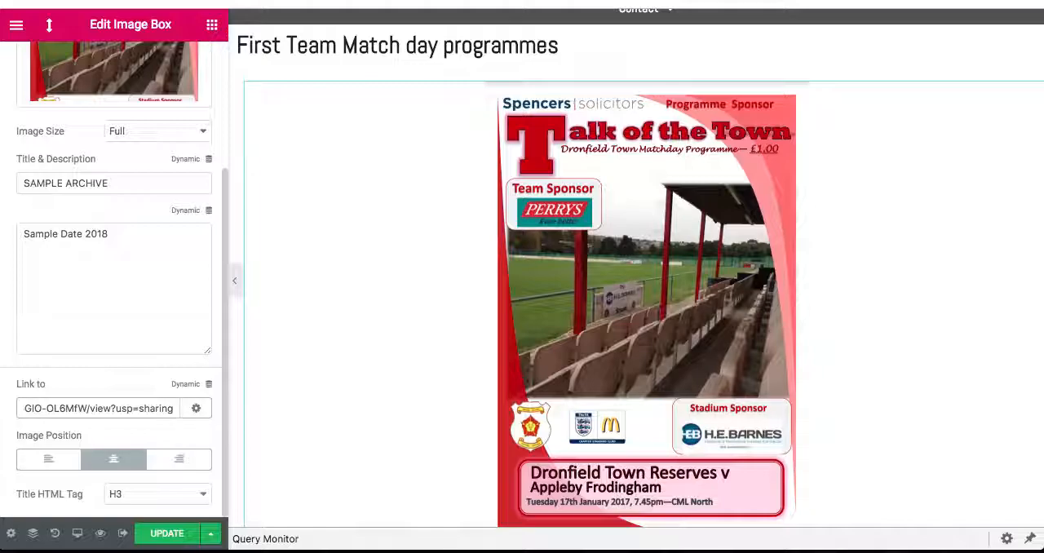
{"action": "left_click", "coordinate": [160, 535]}
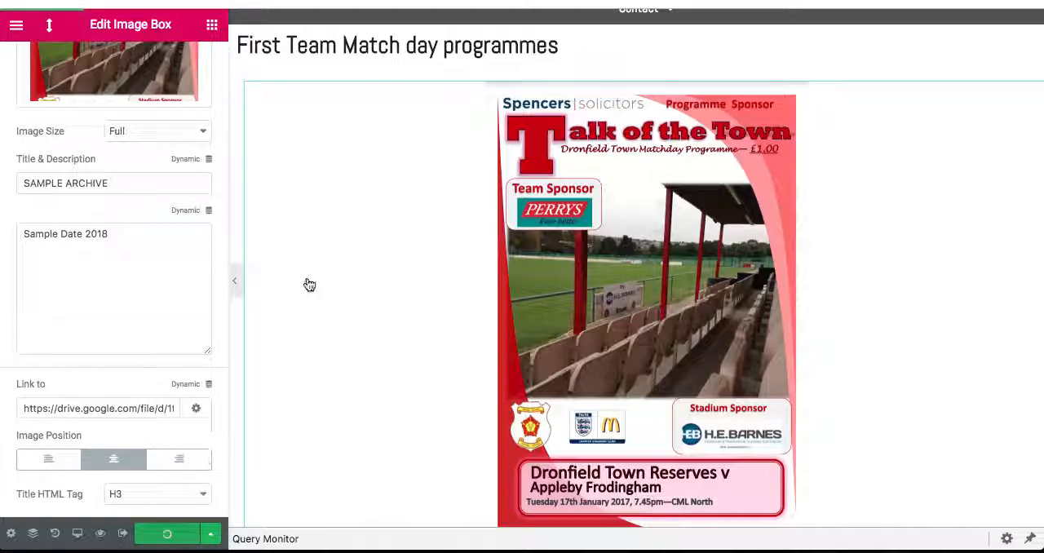
- Reload the live programmes page, examine the SAMPLE ARCHIVE entry among the grid, and open its linked PDF to check it
{"action": "left_click", "coordinate": [554, 3]}
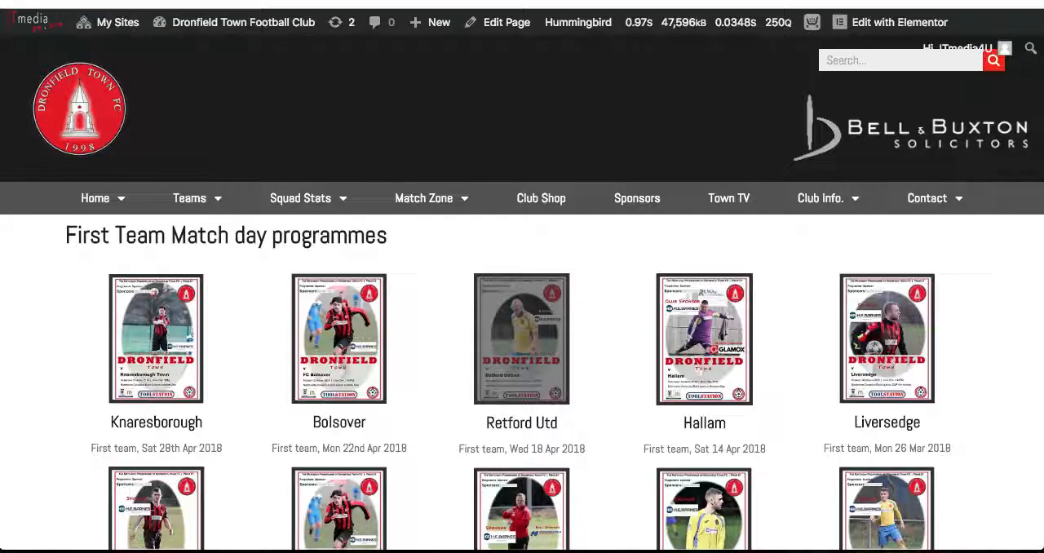
{"action": "key", "text": "super+r"}
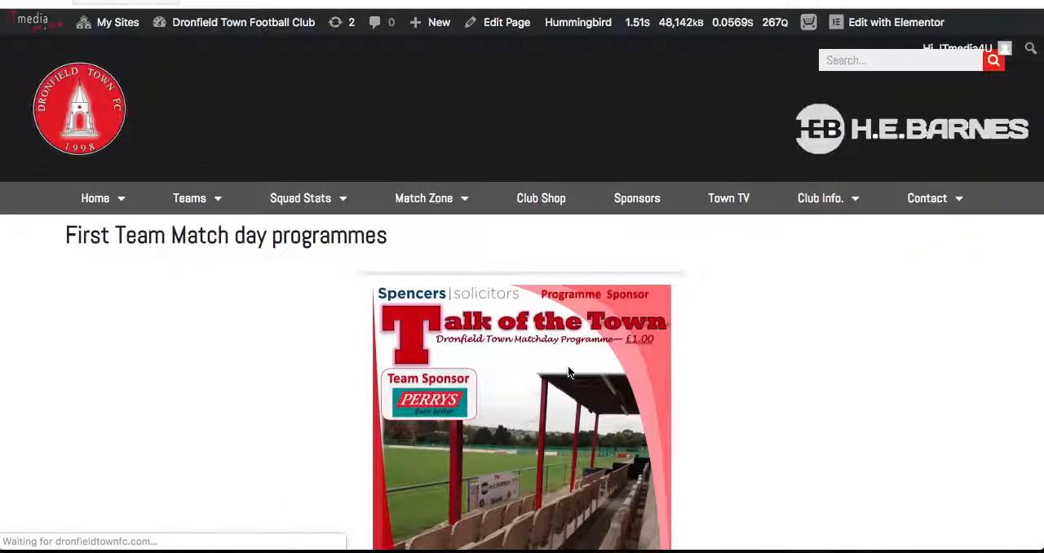
{"action": "scroll", "coordinate": [582, 377], "scroll_direction": "down", "scroll_amount": 5}
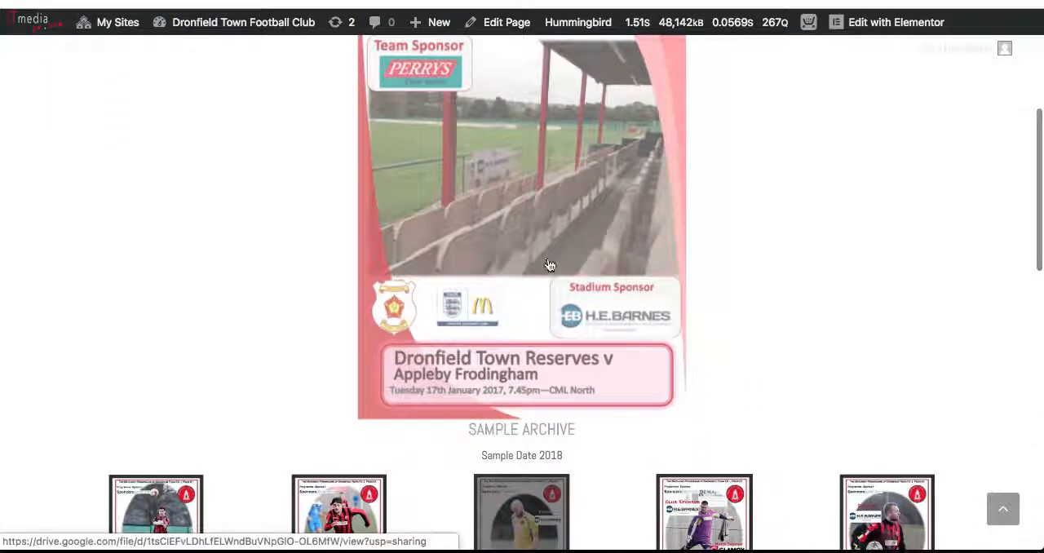
{"action": "scroll", "coordinate": [338, 430], "scroll_direction": "down", "scroll_amount": 10}
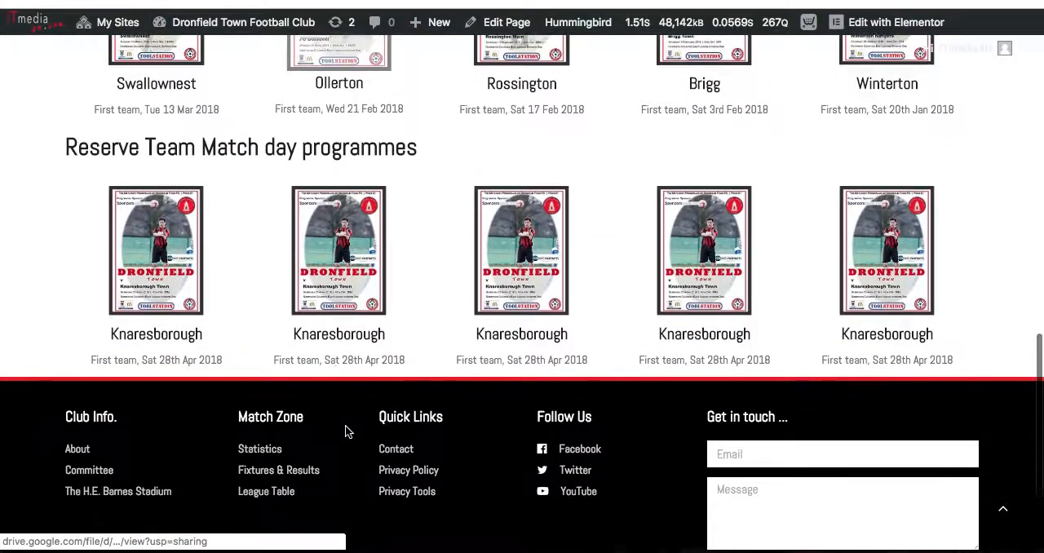
{"action": "scroll", "coordinate": [344, 432], "scroll_direction": "up", "scroll_amount": 8}
{"action": "scroll", "coordinate": [344, 425], "scroll_direction": "up", "scroll_amount": 2}
{"action": "left_click", "coordinate": [517, 233]}
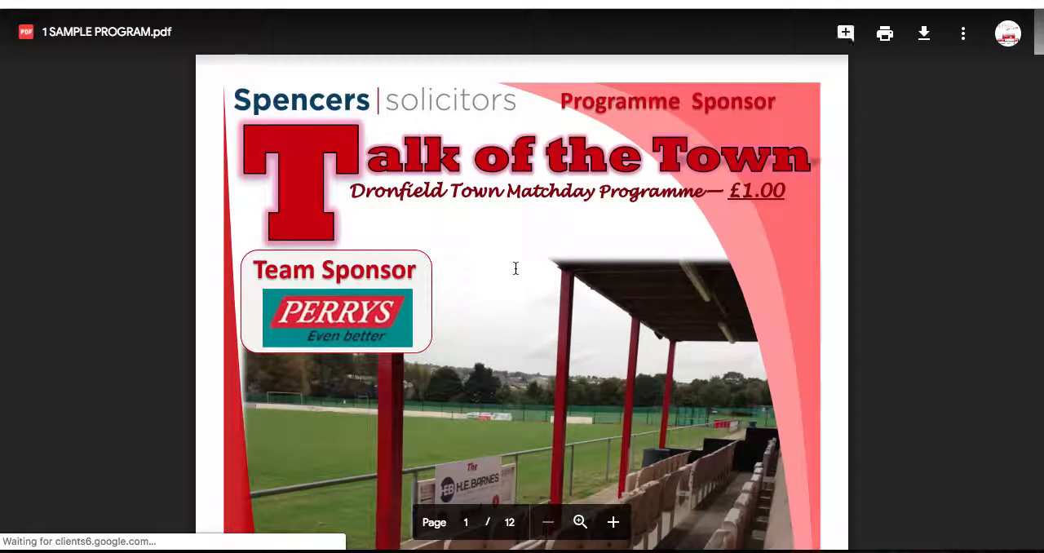
{"action": "scroll", "coordinate": [515, 268], "scroll_direction": "down", "scroll_amount": 15}
{"action": "scroll", "coordinate": [517, 275], "scroll_direction": "up", "scroll_amount": 15}
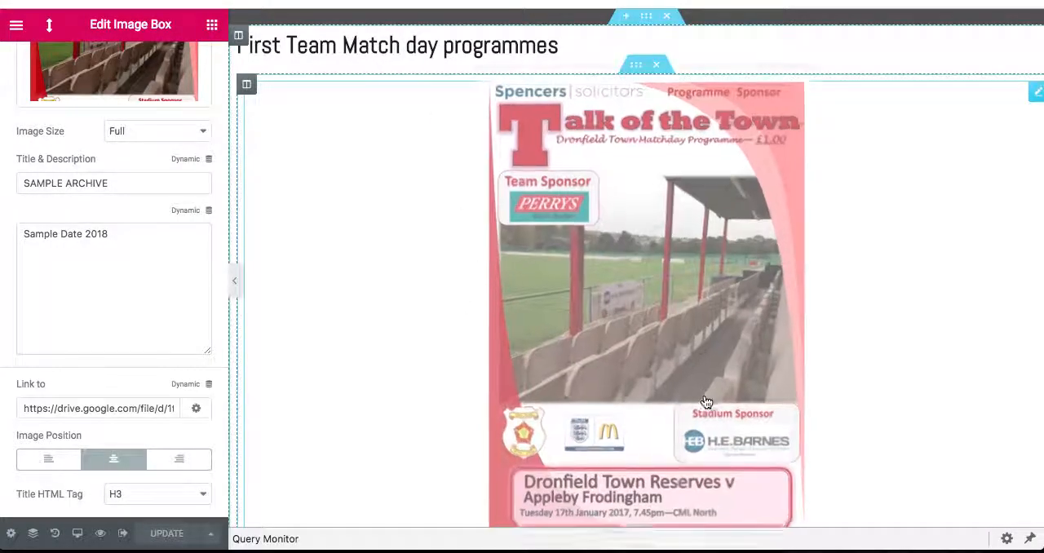
- Reduce the image width of the SAMPLE ARCHIVE image box to 15 in its style settings
{"action": "scroll", "coordinate": [368, 298], "scroll_direction": "up", "scroll_amount": 2}
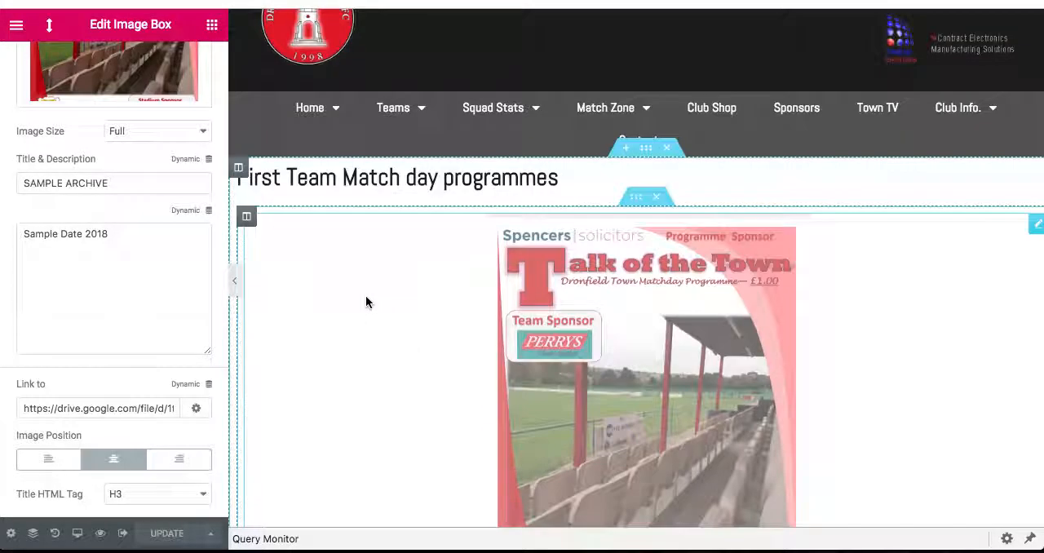
{"action": "left_click", "coordinate": [1034, 231]}
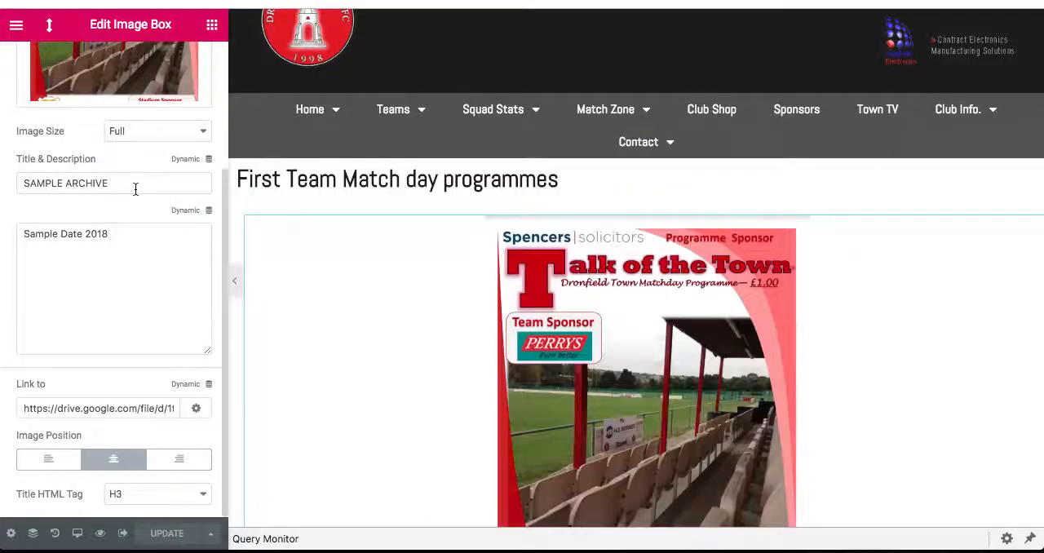
{"action": "left_click", "coordinate": [112, 65]}
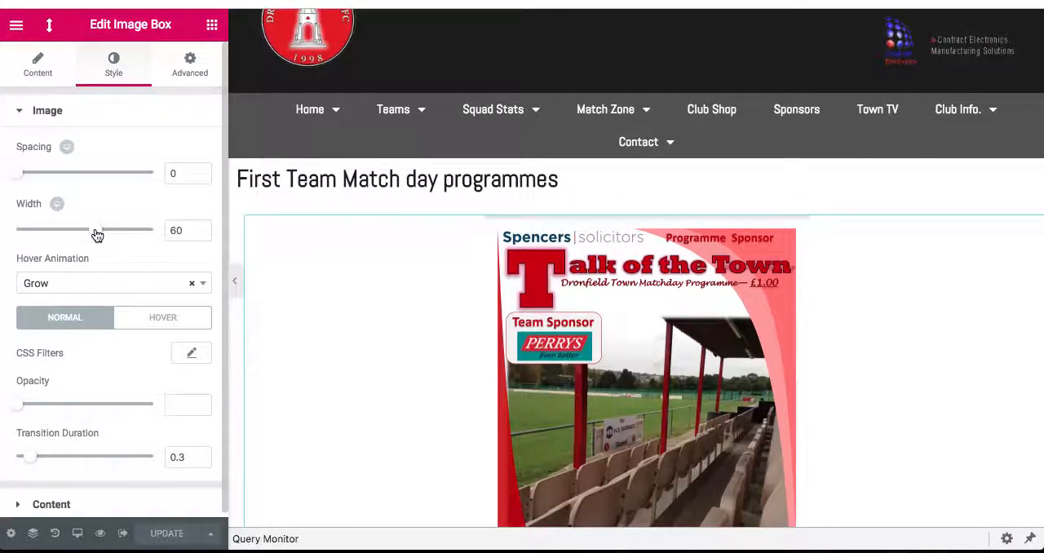
{"action": "left_click_drag", "start_coordinate": [96, 235], "coordinate": [31, 238]}
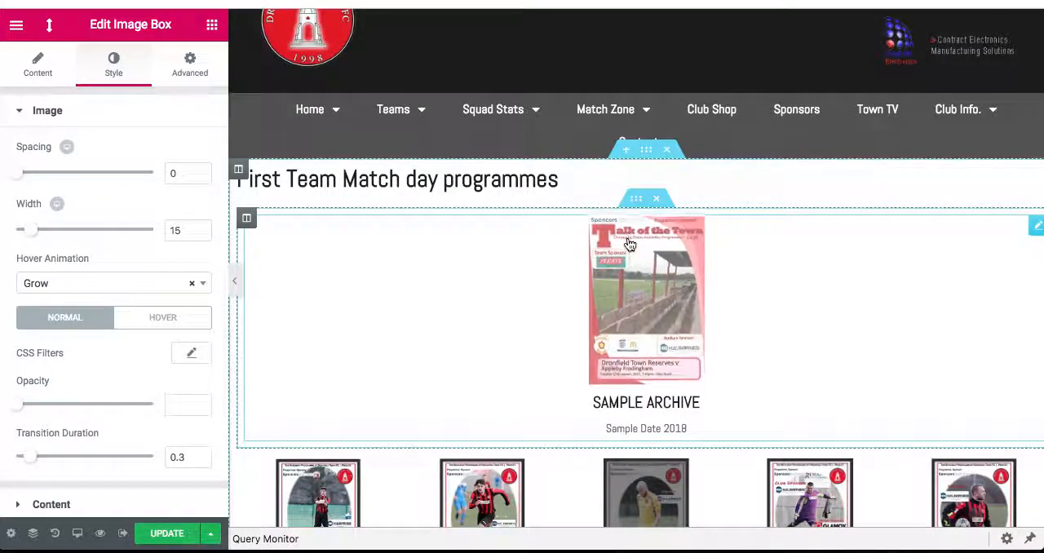
- Duplicate the column that holds the SAMPLE ARCHIVE image box
{"action": "right_click", "coordinate": [247, 220]}
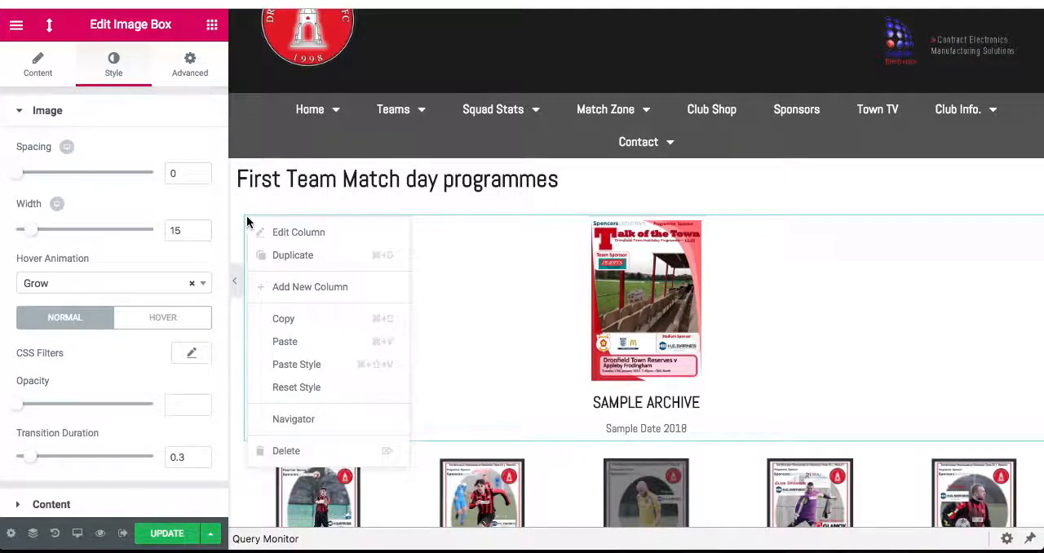
{"action": "left_click", "coordinate": [300, 258]}
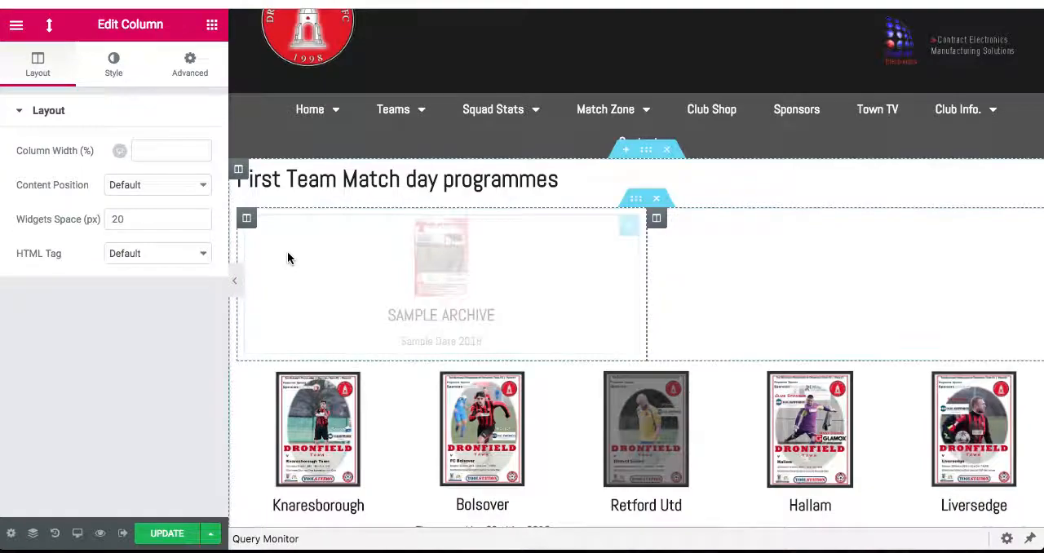
- Enlarge the image in the first SAMPLE ARCHIVE image box to a width of 26 in its style settings
{"action": "left_click", "coordinate": [113, 65]}
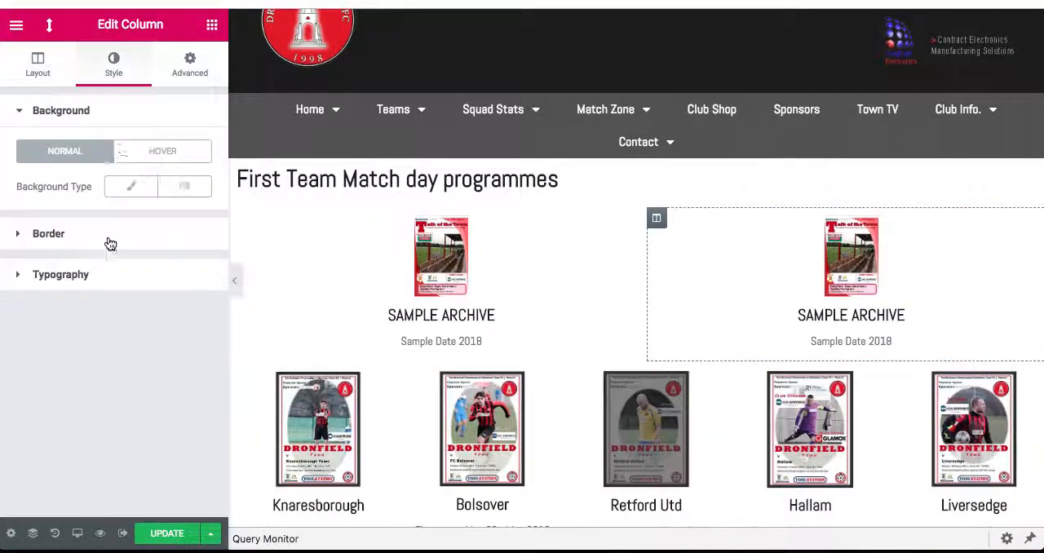
{"action": "left_click", "coordinate": [441, 261]}
{"action": "left_click", "coordinate": [113, 62]}
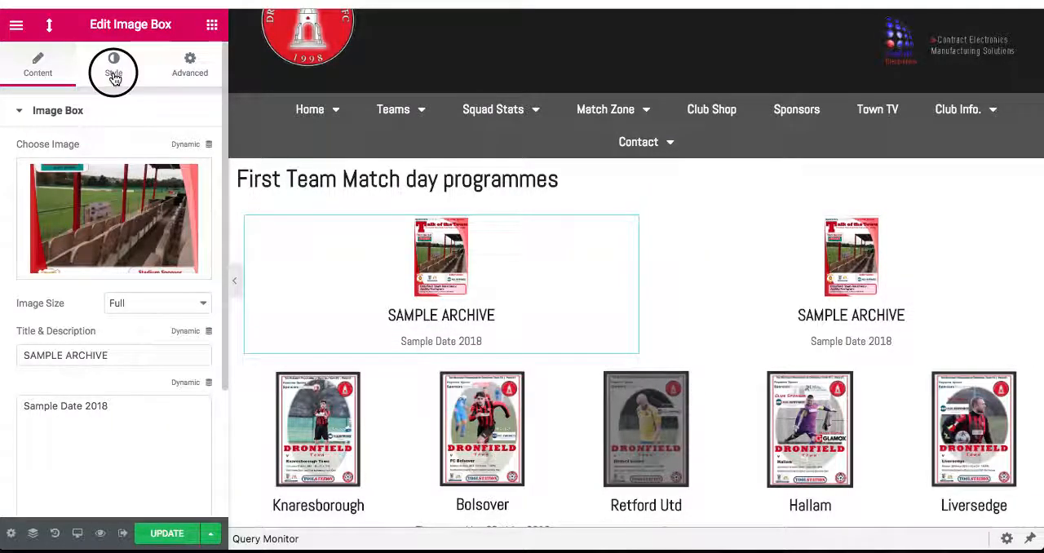
{"action": "left_click_drag", "start_coordinate": [33, 229], "coordinate": [49, 228]}
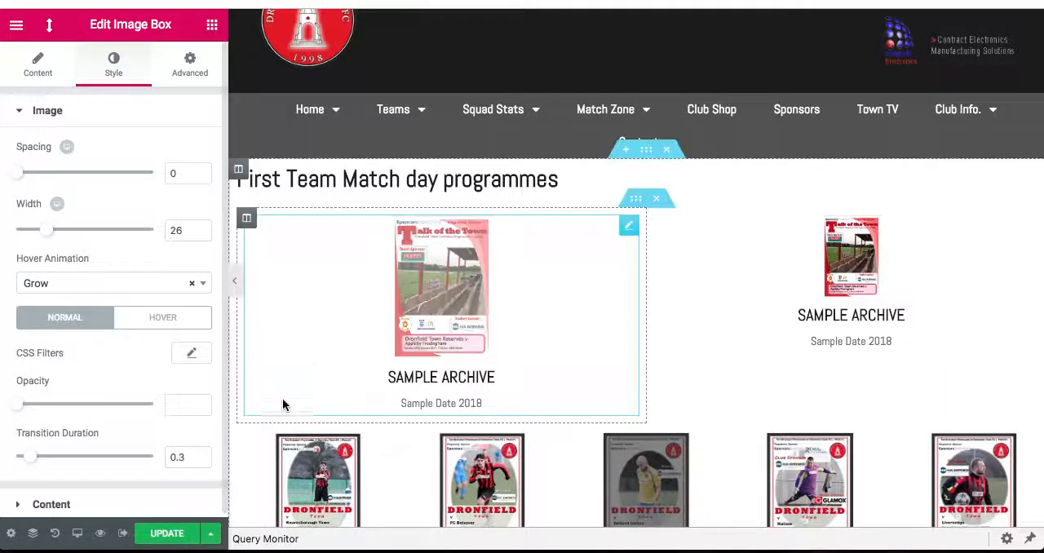
- Check the Knaresborough image box's width setting and set the first SAMPLE ARCHIVE image box's width to 60 to match
{"action": "left_click", "coordinate": [324, 477]}
{"action": "left_click", "coordinate": [111, 65]}
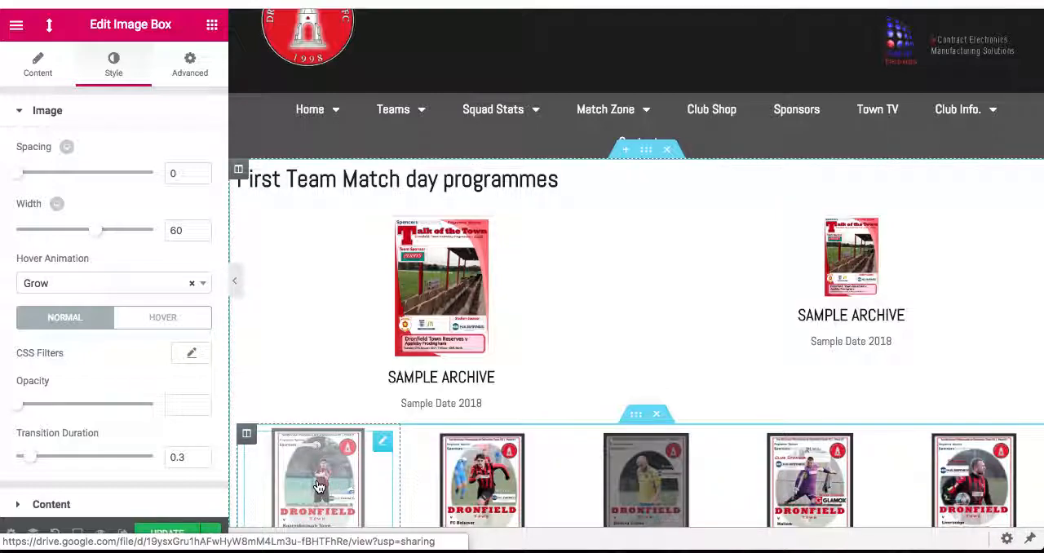
{"action": "left_click", "coordinate": [382, 445]}
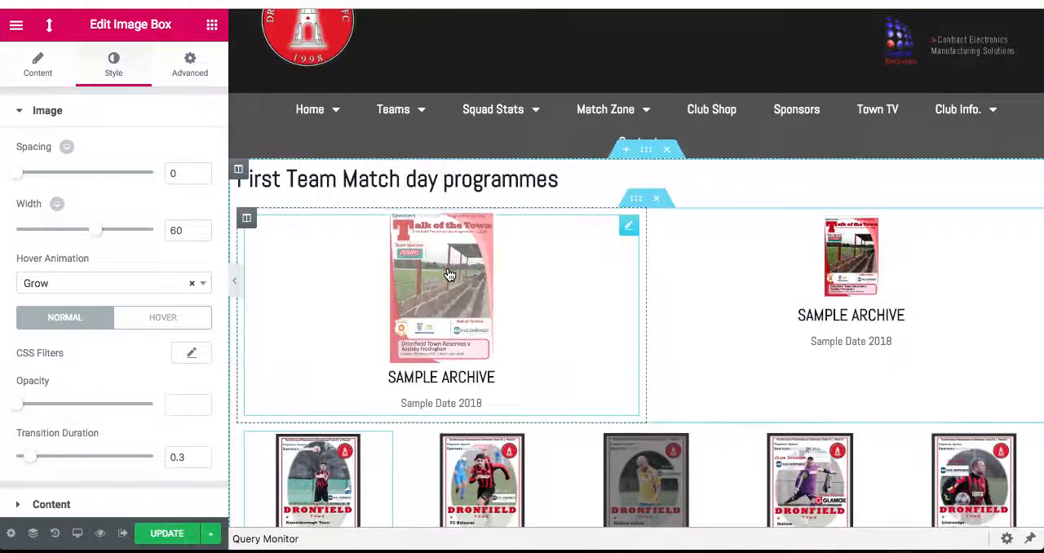
{"action": "left_click", "coordinate": [628, 228]}
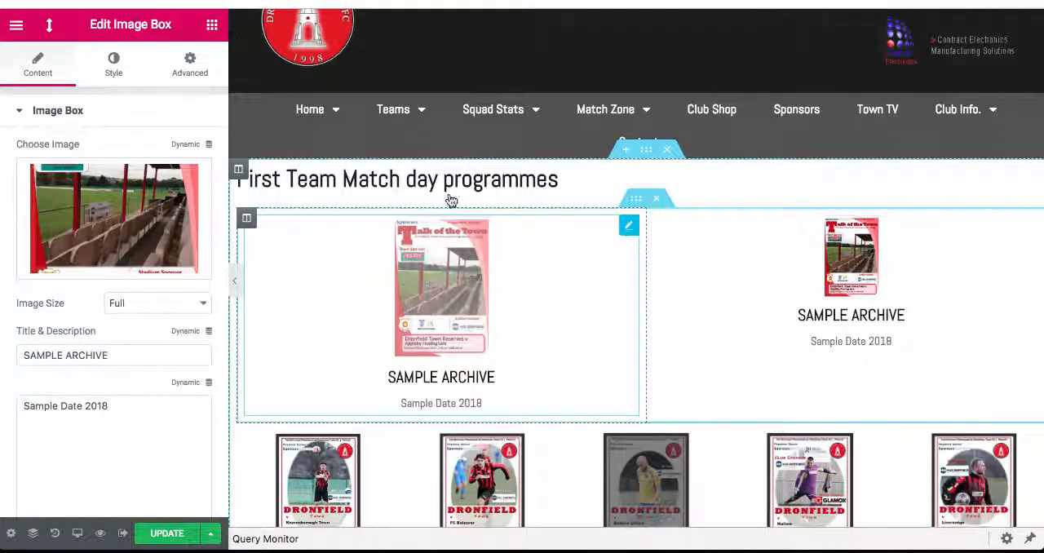
{"action": "left_click", "coordinate": [111, 65]}
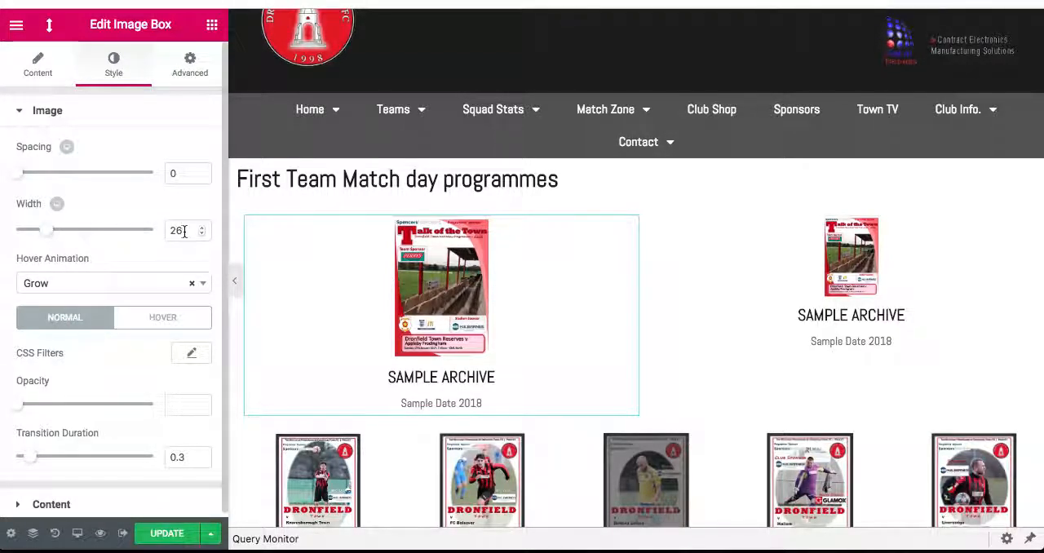
{"action": "left_click_drag", "start_coordinate": [192, 233], "coordinate": [119, 230]}
{"action": "type", "text": "60"}
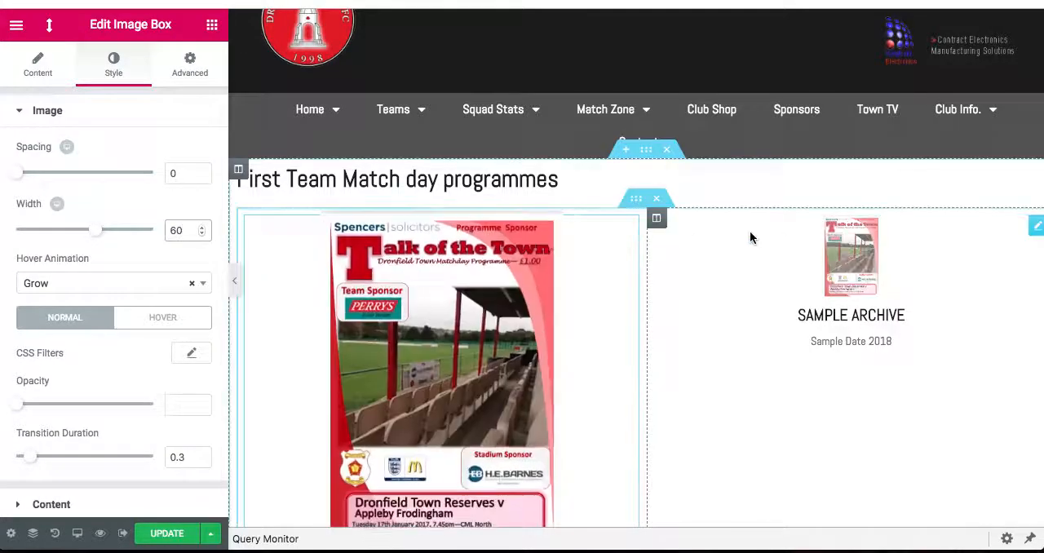
- Delete the second column containing the duplicate SAMPLE ARCHIVE image box
{"action": "scroll", "coordinate": [1038, 231], "scroll_direction": "right", "scroll_amount": 1}
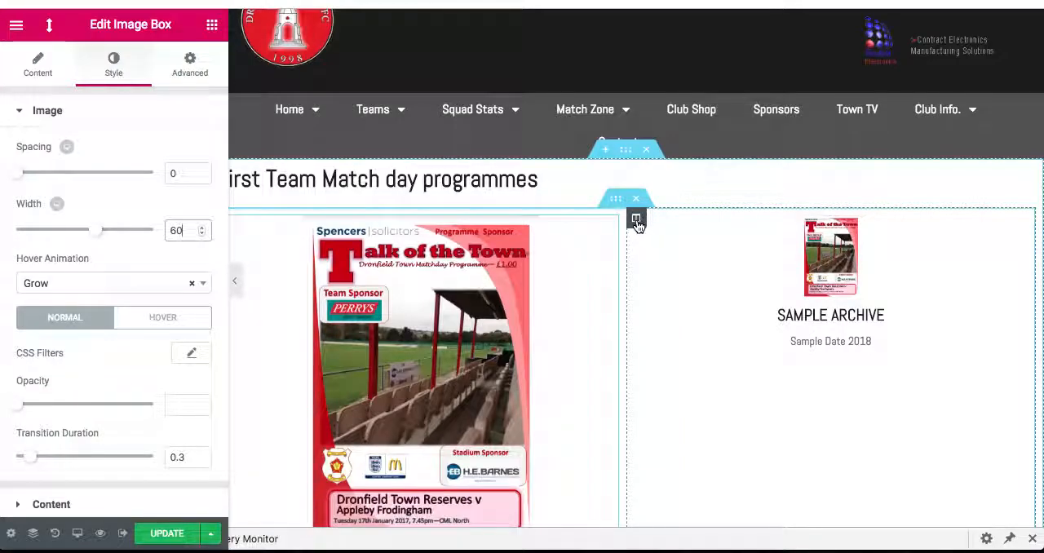
{"action": "right_click", "coordinate": [636, 220]}
{"action": "left_click", "coordinate": [676, 452]}
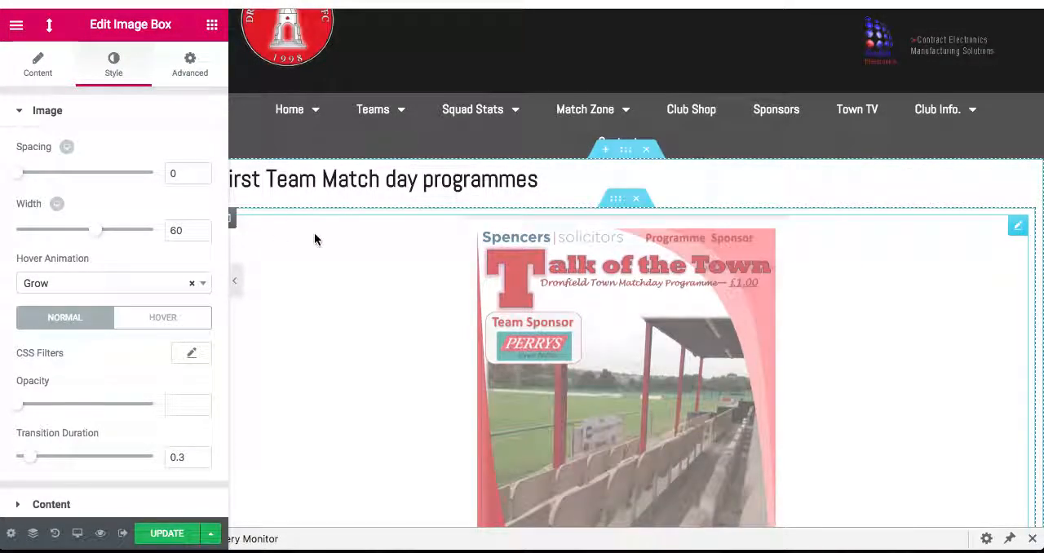
- Duplicate the SAMPLE ARCHIVE column four times to fill the row with five equal columns
{"action": "scroll", "coordinate": [313, 238], "scroll_direction": "left", "scroll_amount": 1}
{"action": "right_click", "coordinate": [245, 219]}
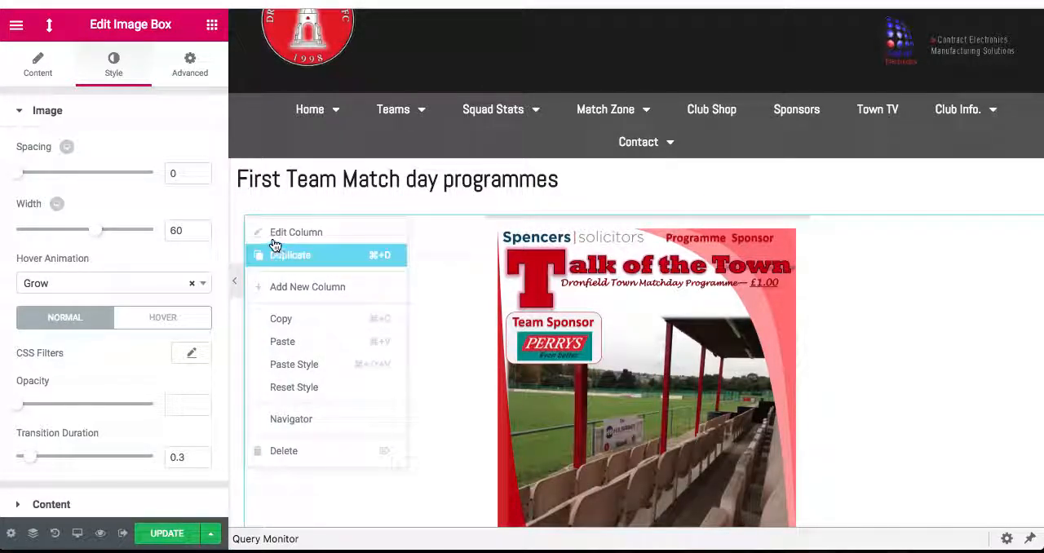
{"action": "left_click", "coordinate": [276, 249]}
{"action": "right_click", "coordinate": [246, 220]}
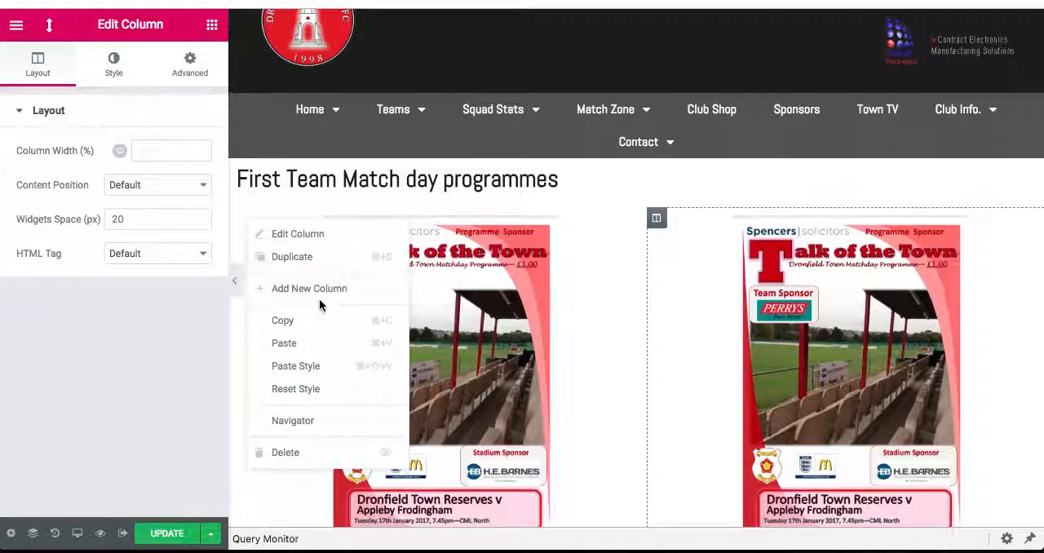
{"action": "left_click", "coordinate": [317, 260]}
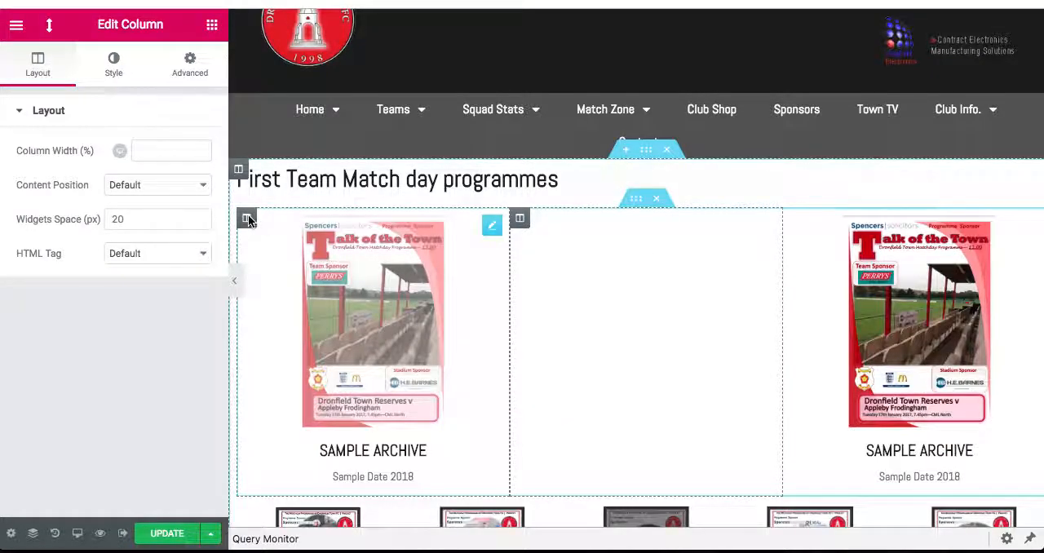
{"action": "right_click", "coordinate": [249, 222]}
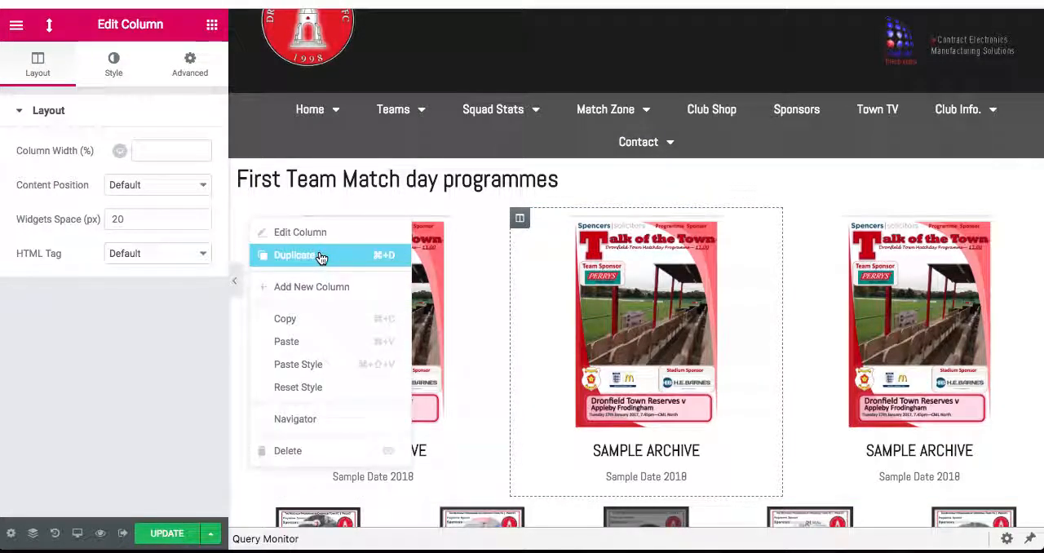
{"action": "left_click", "coordinate": [321, 259]}
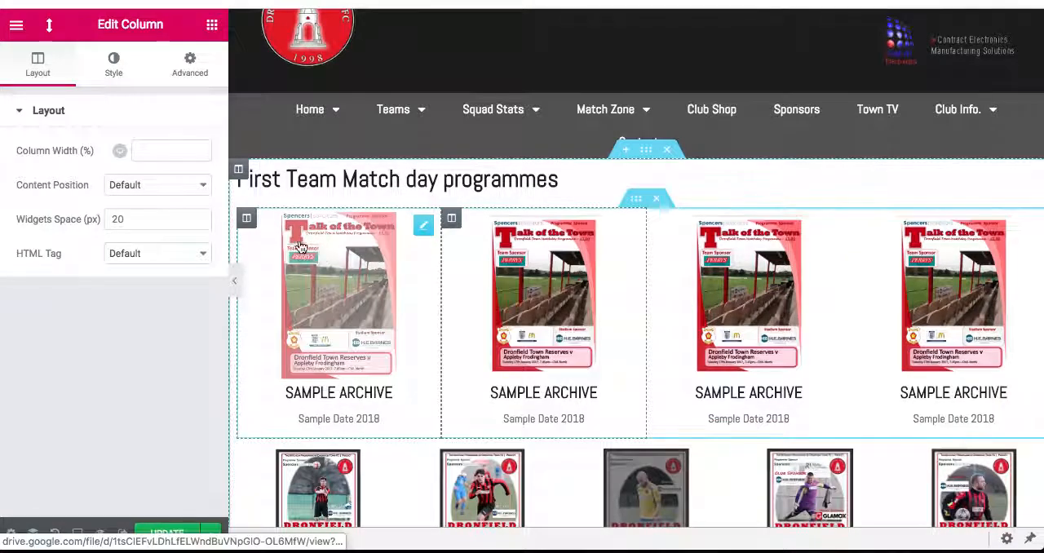
{"action": "right_click", "coordinate": [249, 221]}
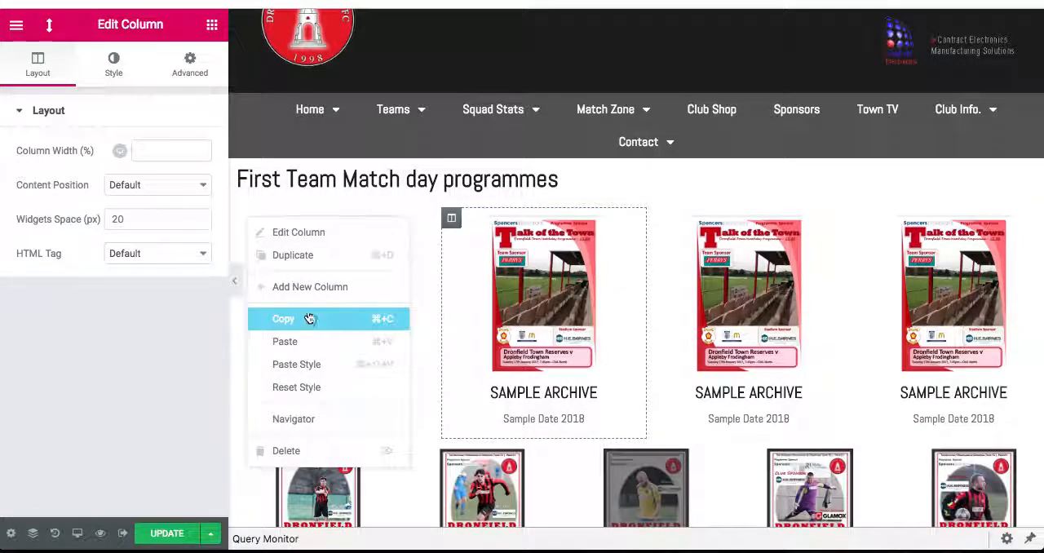
{"action": "left_click", "coordinate": [303, 260]}
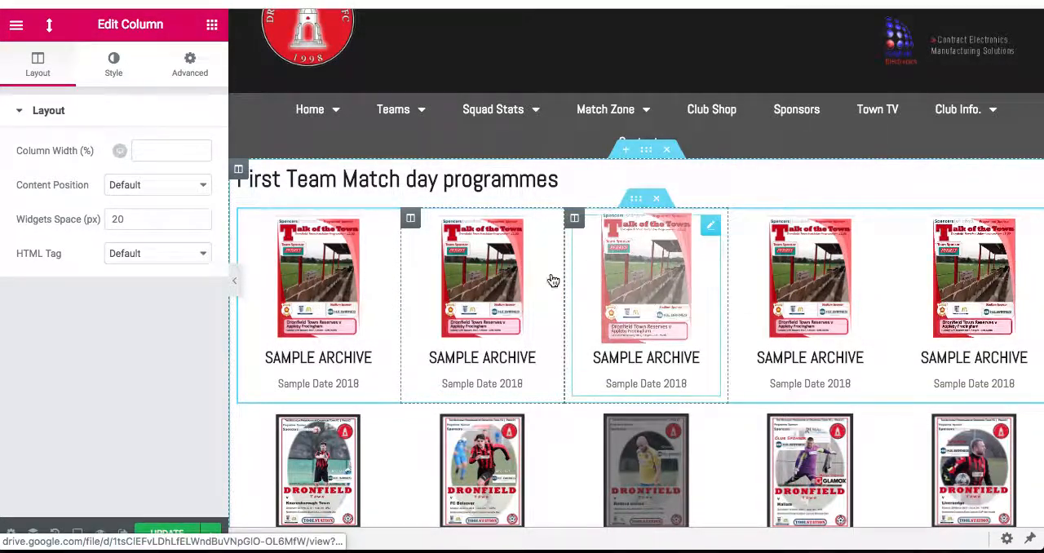
- Delete the image box widgets from the second to fifth columns of the SAMPLE ARCHIVE row, keeping the columns as empty placeholders
{"action": "right_click", "coordinate": [542, 231]}
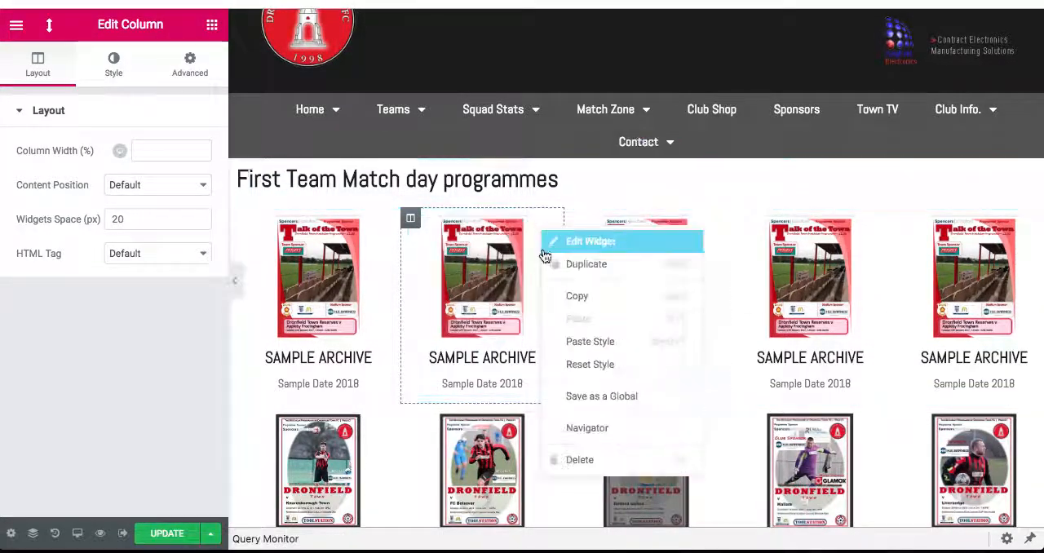
{"action": "left_click", "coordinate": [587, 460]}
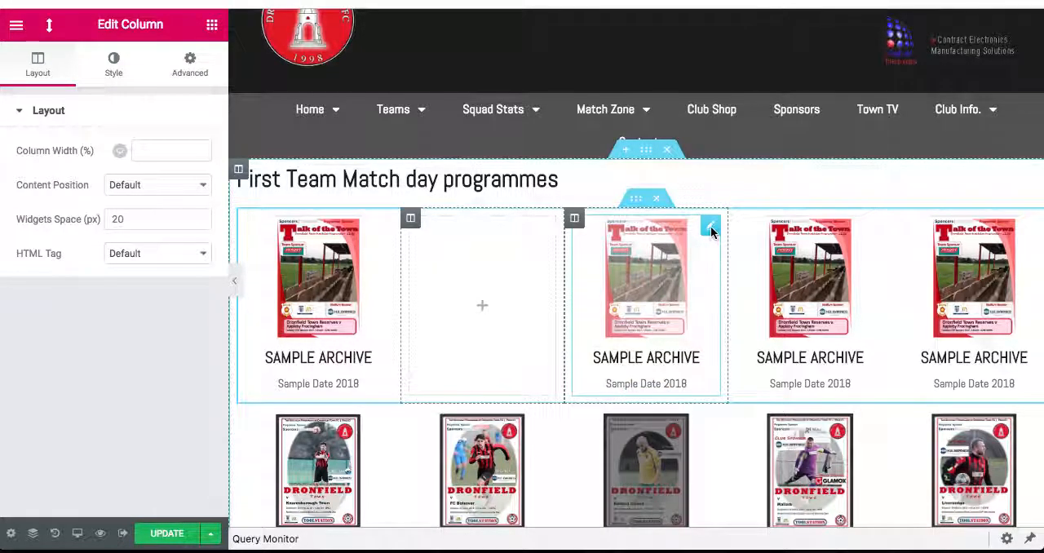
{"action": "right_click", "coordinate": [712, 235]}
{"action": "left_click", "coordinate": [757, 461]}
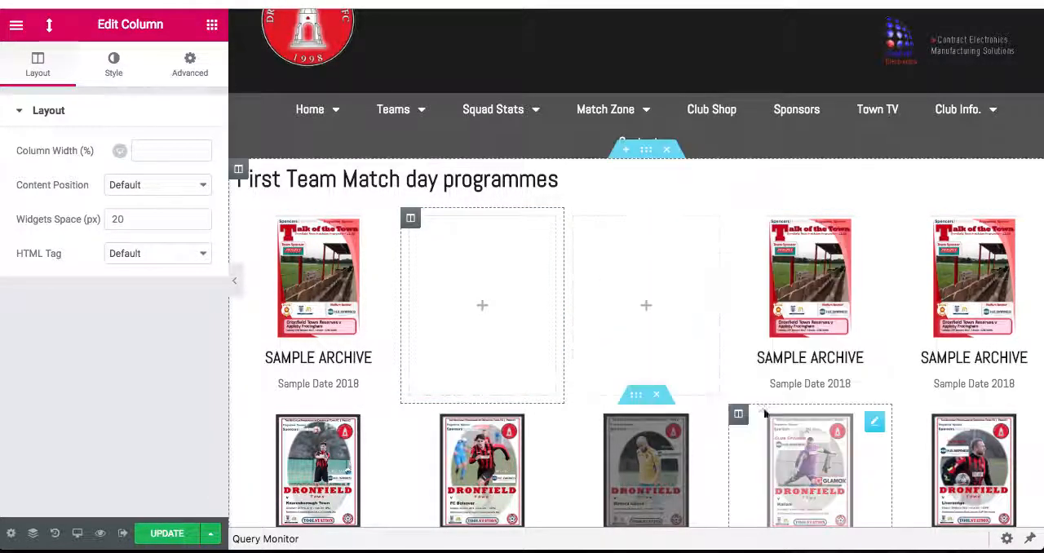
{"action": "right_click", "coordinate": [875, 227]}
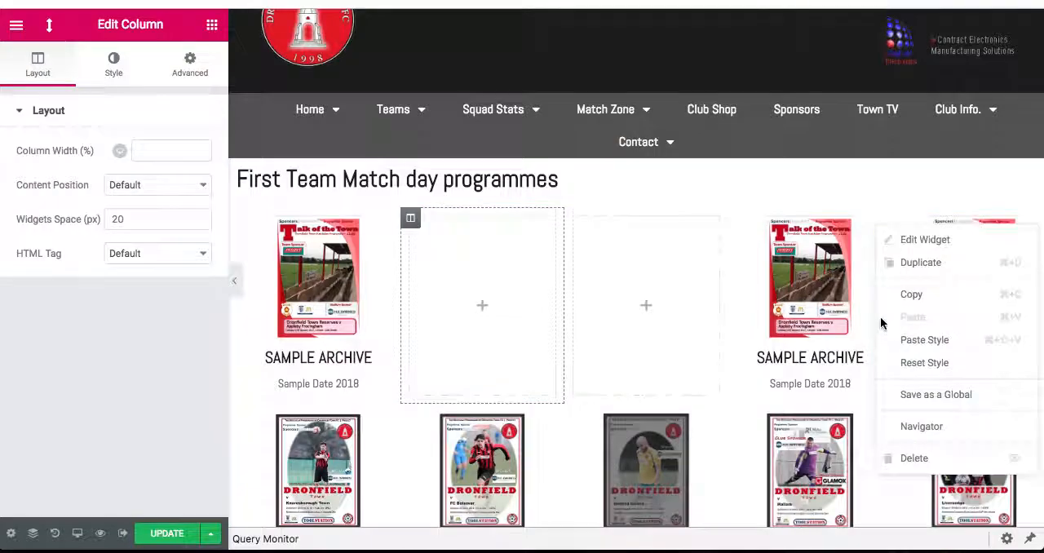
{"action": "left_click", "coordinate": [905, 459]}
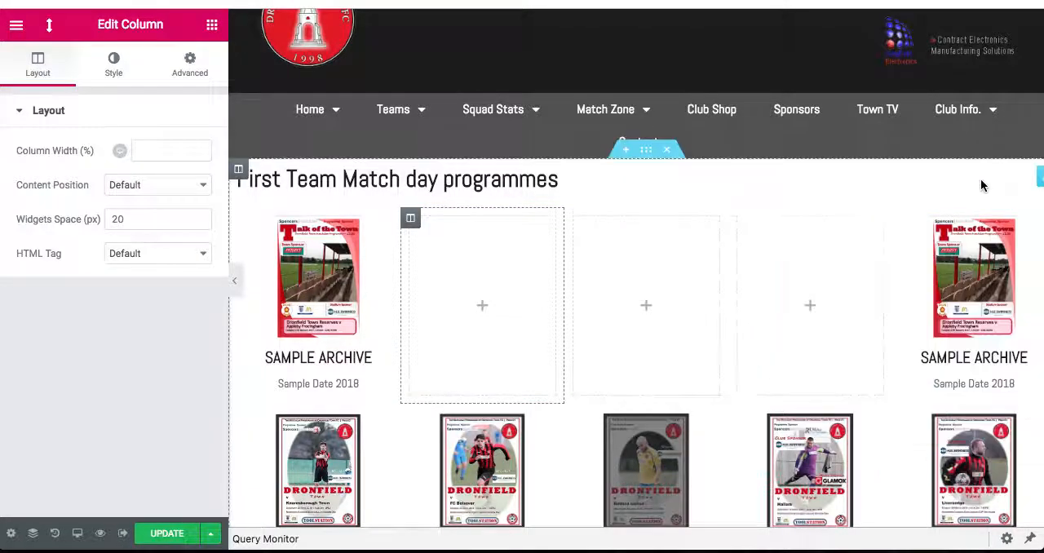
{"action": "right_click", "coordinate": [1035, 229]}
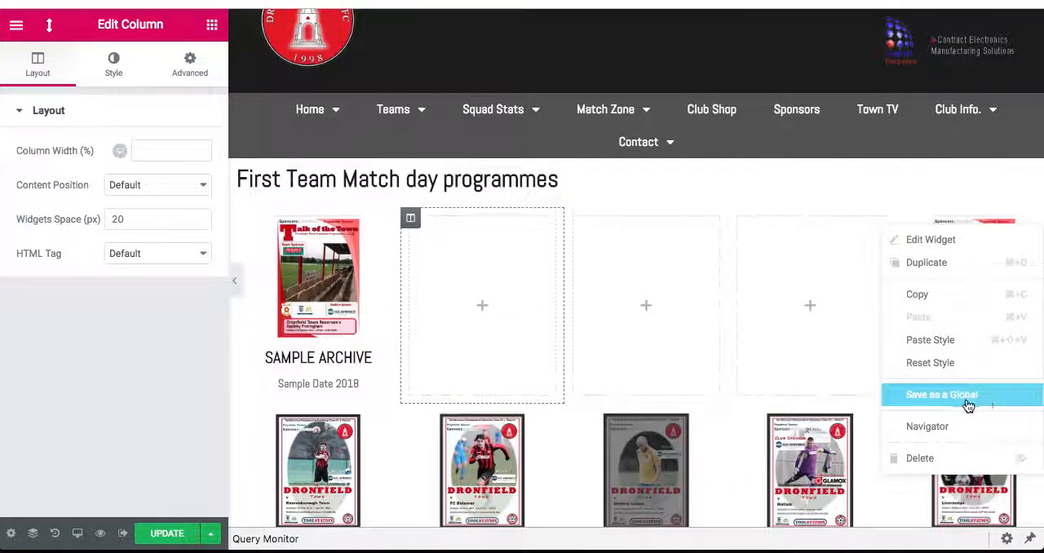
{"action": "left_click", "coordinate": [941, 458]}
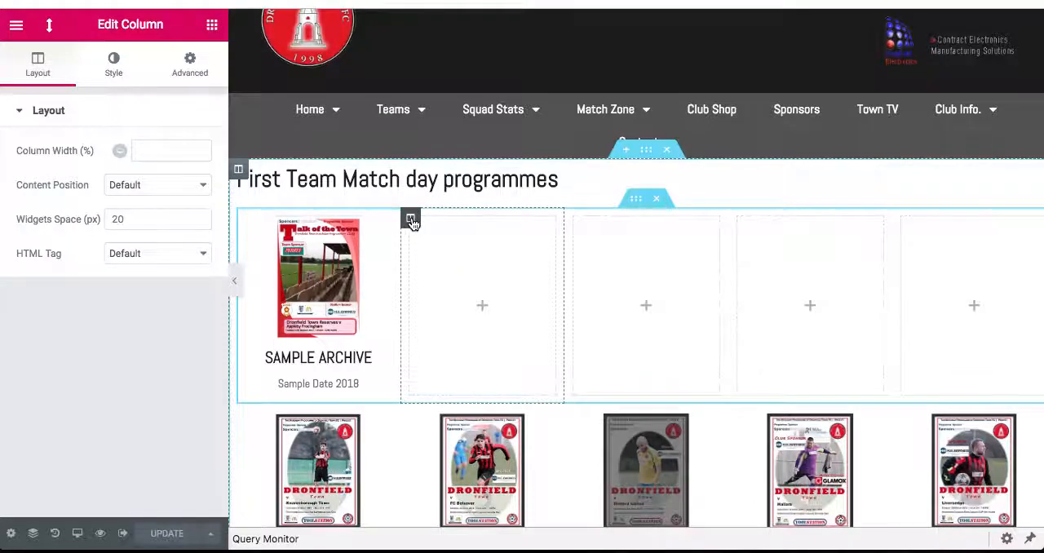
- Delete the four empty columns beside the SAMPLE ARCHIVE image box
{"action": "right_click", "coordinate": [411, 219]}
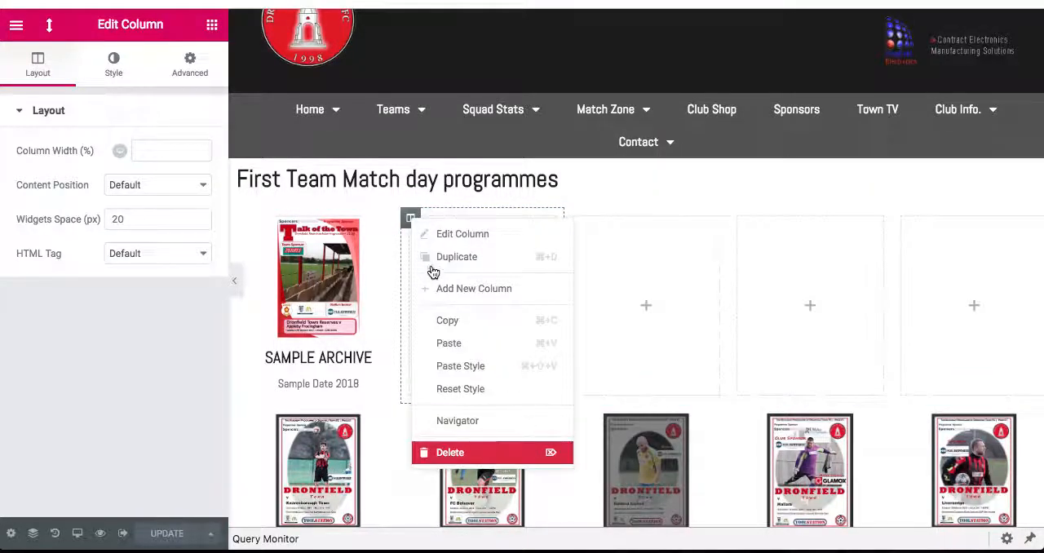
{"action": "key", "text": "Delete"}
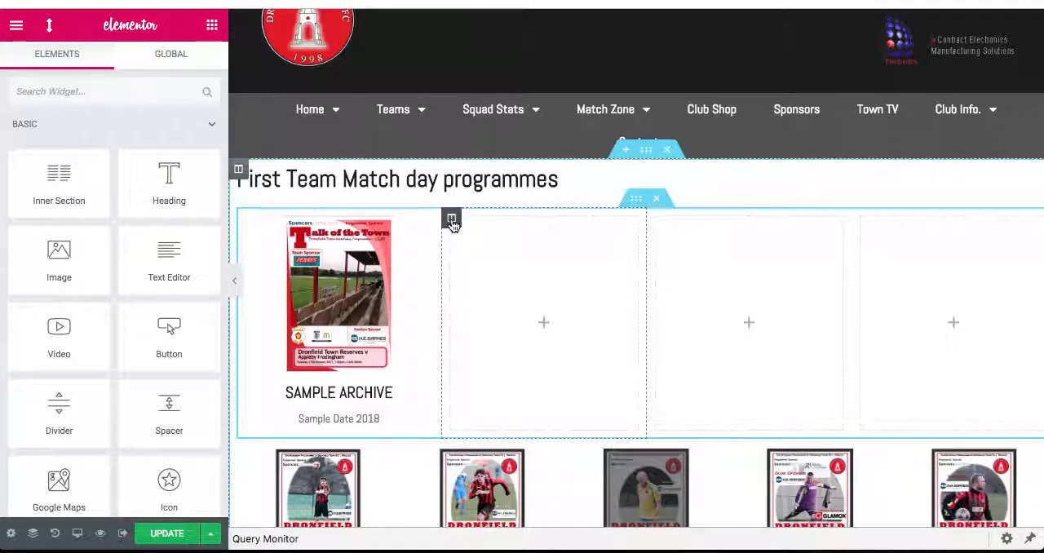
{"action": "right_click", "coordinate": [451, 220]}
{"action": "left_click", "coordinate": [491, 449]}
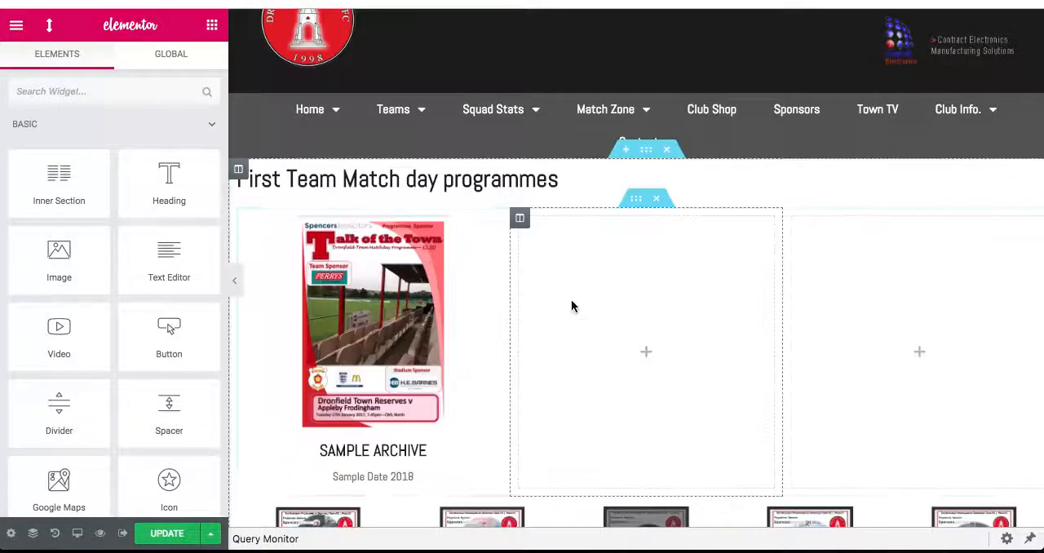
{"action": "right_click", "coordinate": [522, 220]}
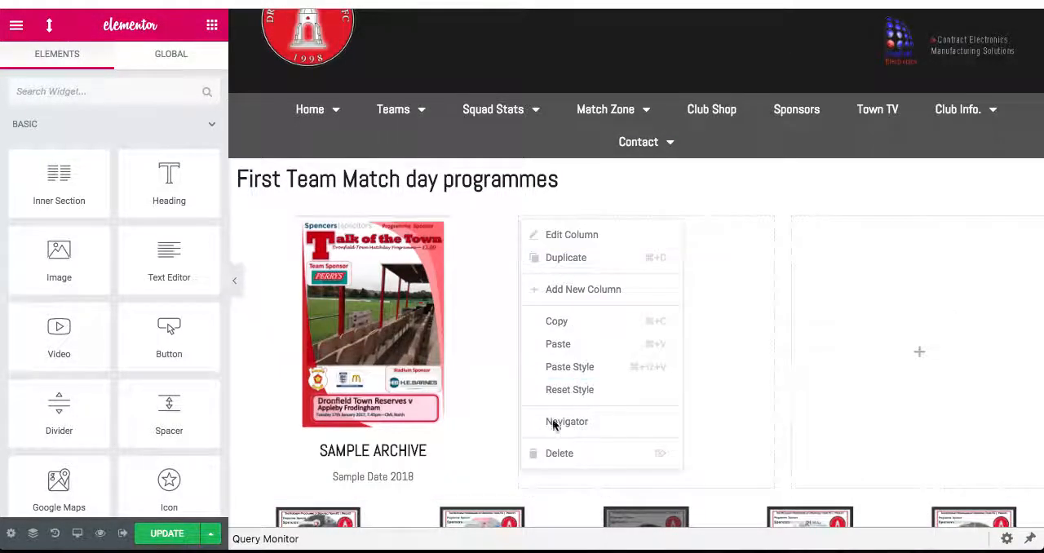
{"action": "left_click", "coordinate": [561, 452]}
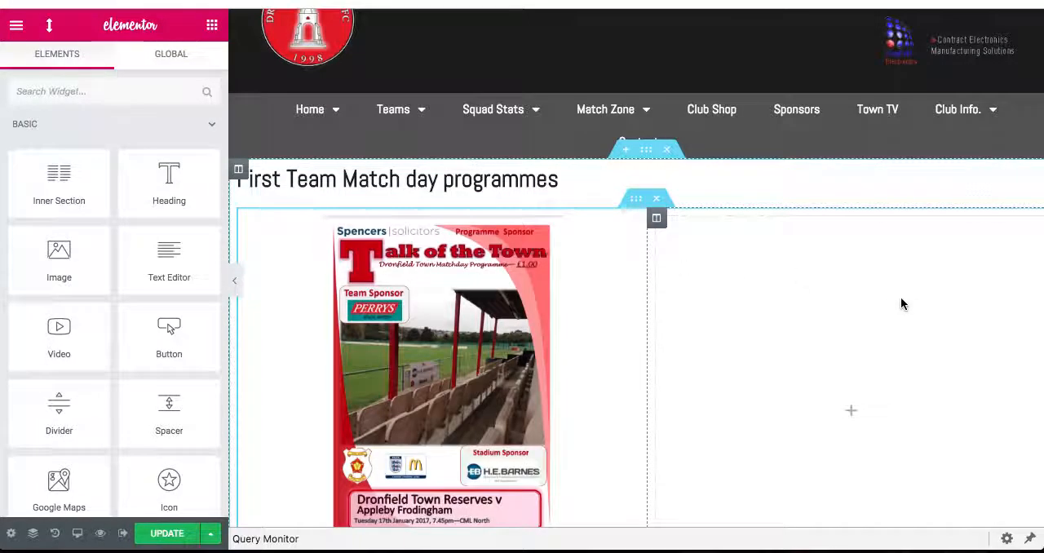
{"action": "right_click", "coordinate": [656, 219]}
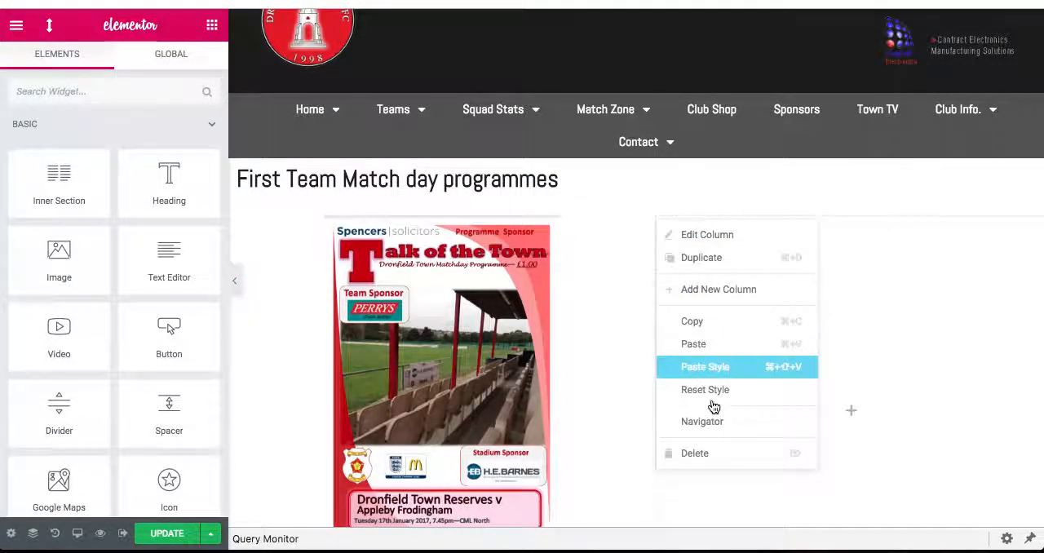
{"action": "left_click", "coordinate": [709, 454]}
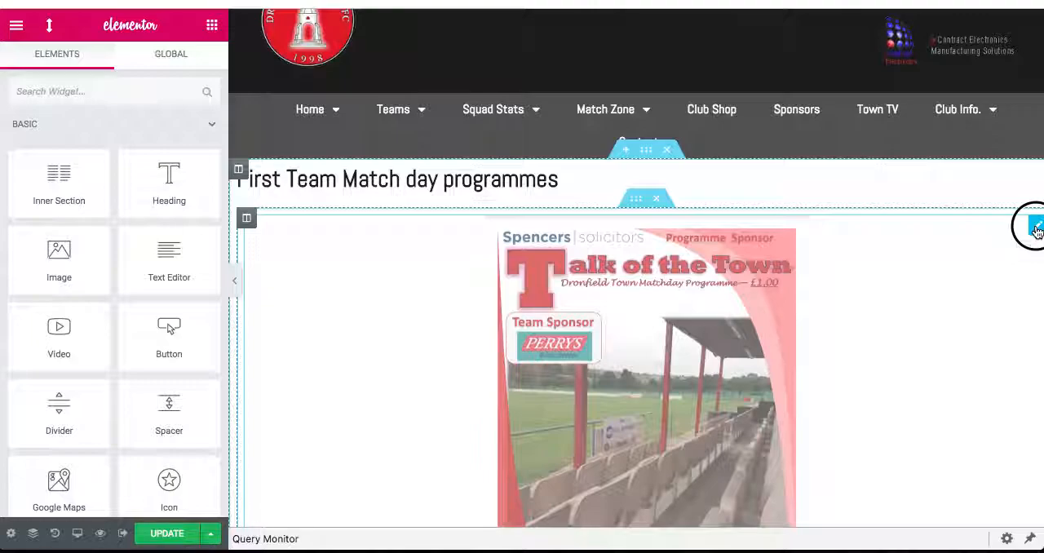
- Set the image width of the remaining SAMPLE ARCHIVE image box to 30 in its style settings
{"action": "left_click", "coordinate": [1036, 229]}
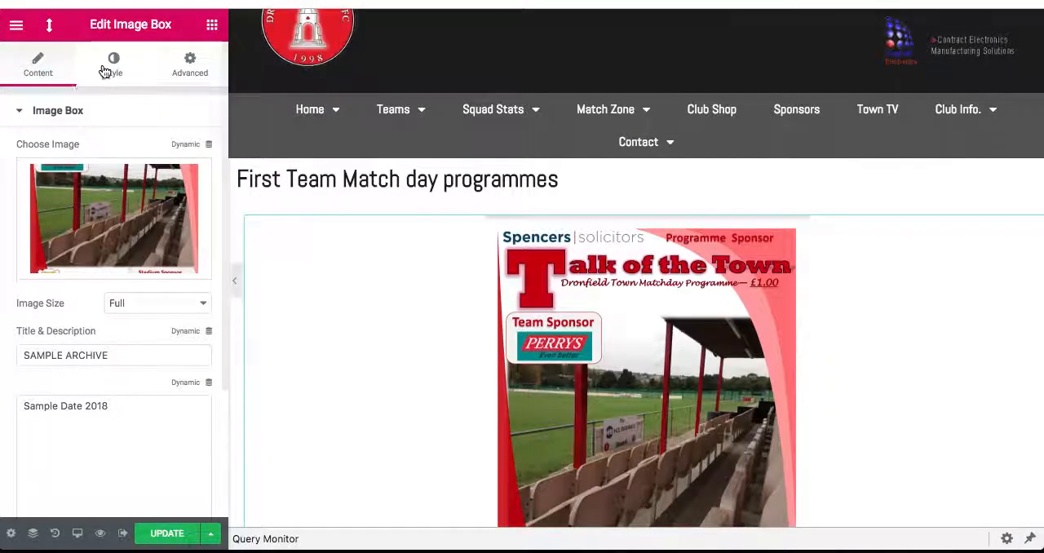
{"action": "left_click", "coordinate": [111, 70]}
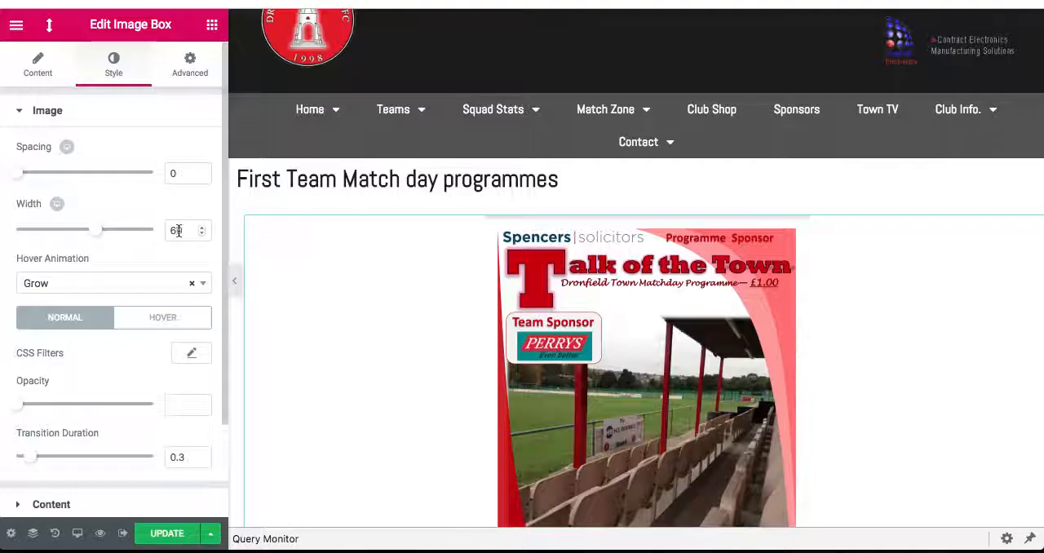
{"action": "type", "text": "3"}
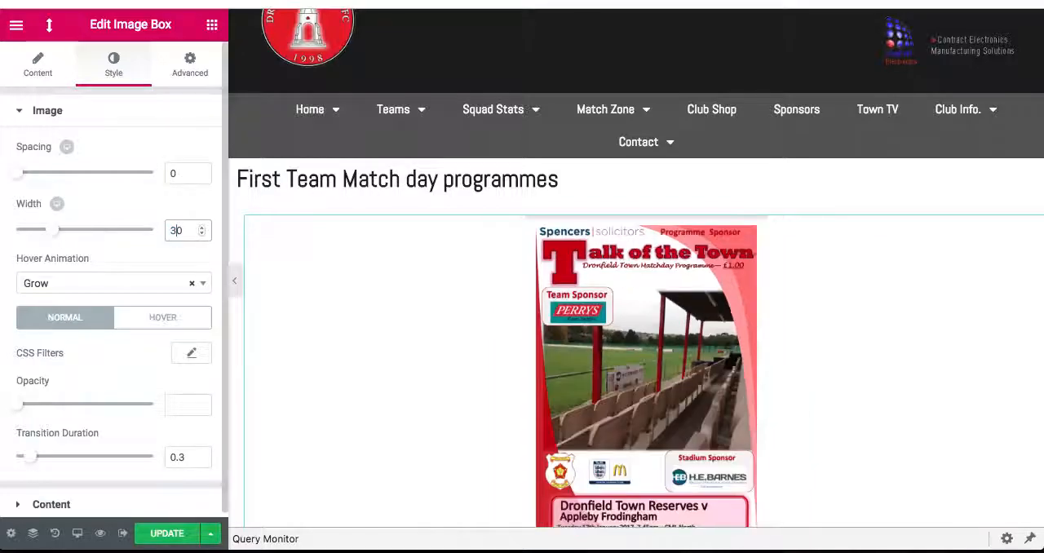
- Update the page and check the SAMPLE ARCHIVE entry above the programme grid on the live programmes page
{"action": "left_click", "coordinate": [163, 535]}
{"action": "left_click", "coordinate": [167, 533]}
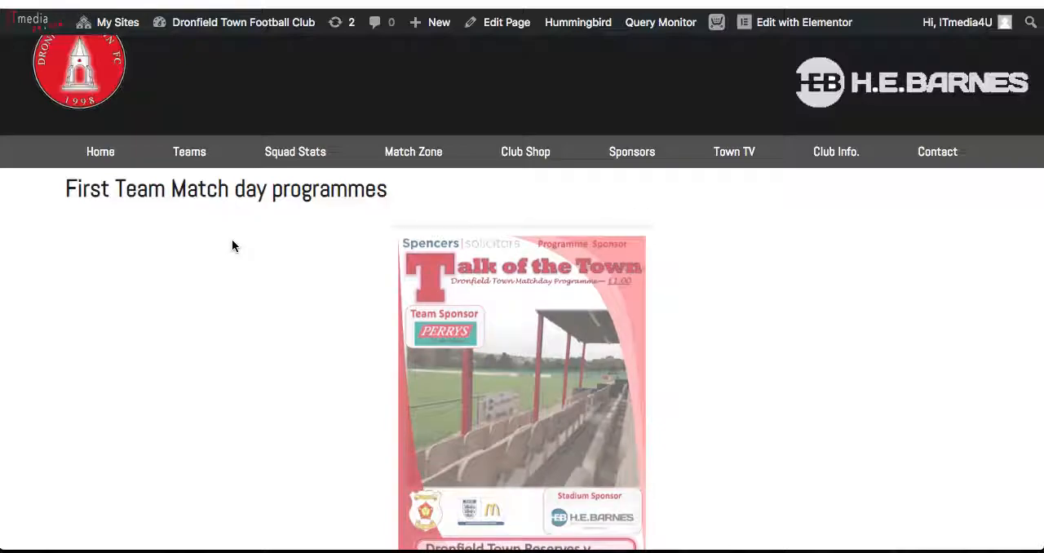
{"action": "scroll", "coordinate": [232, 245], "scroll_direction": "down", "scroll_amount": 5}
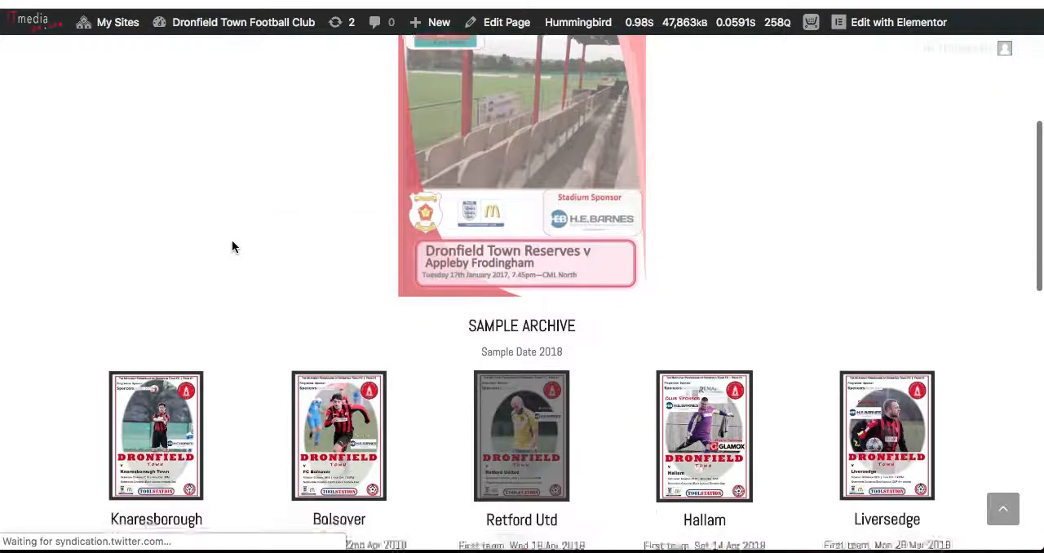